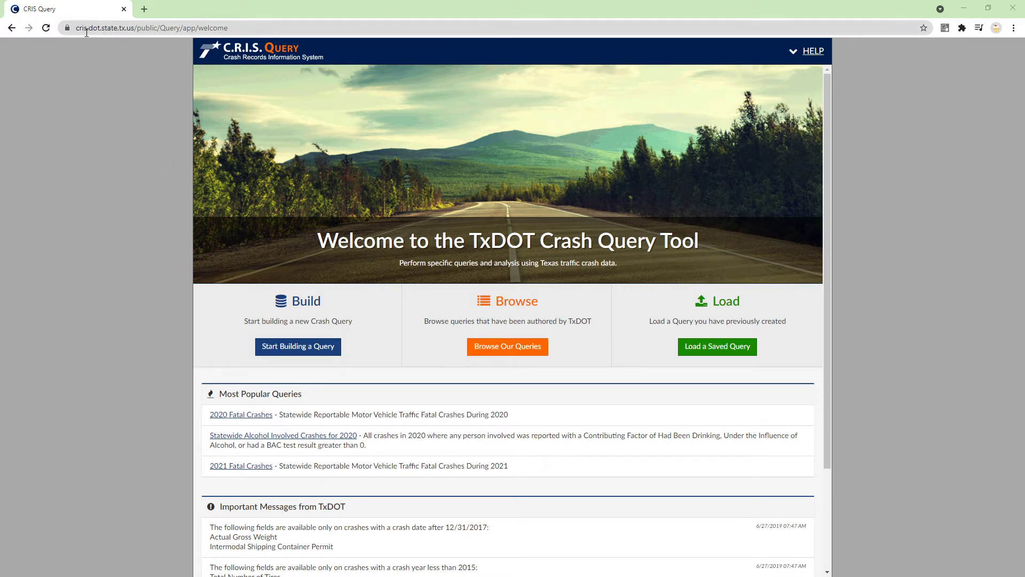
# Start building a new crash query, opening Select Query Type with Crashes chosen (5,811,185 matches).
pyautogui.moveTo(249, 27); pyautogui.dragTo(68, 25)
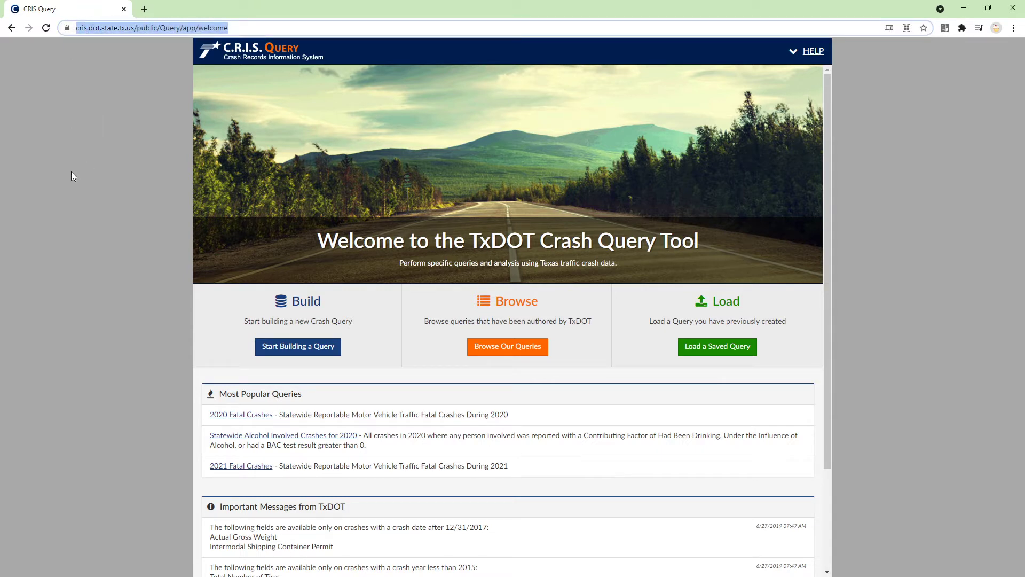
pyautogui.click(227, 125)
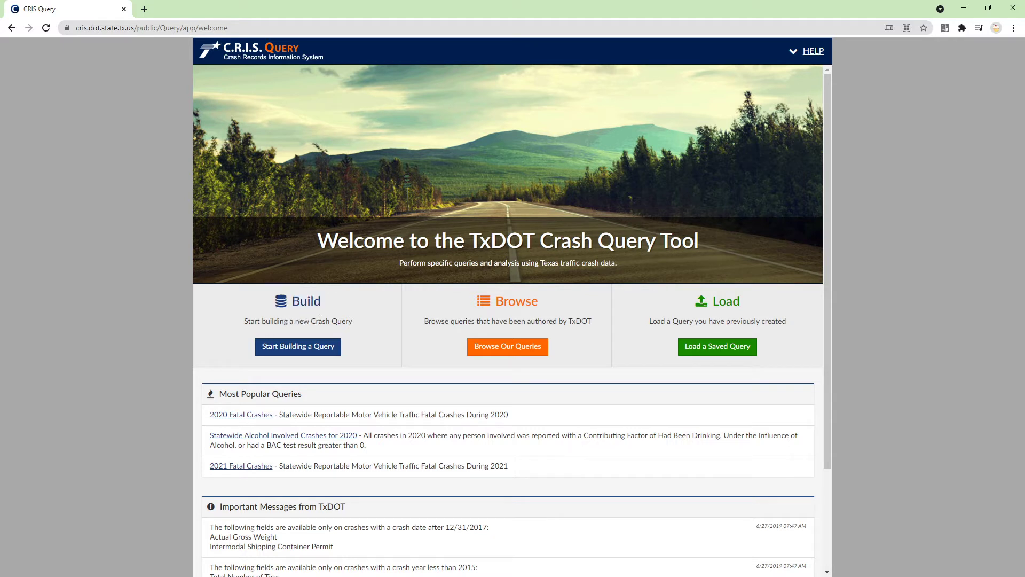
pyautogui.click(296, 348)
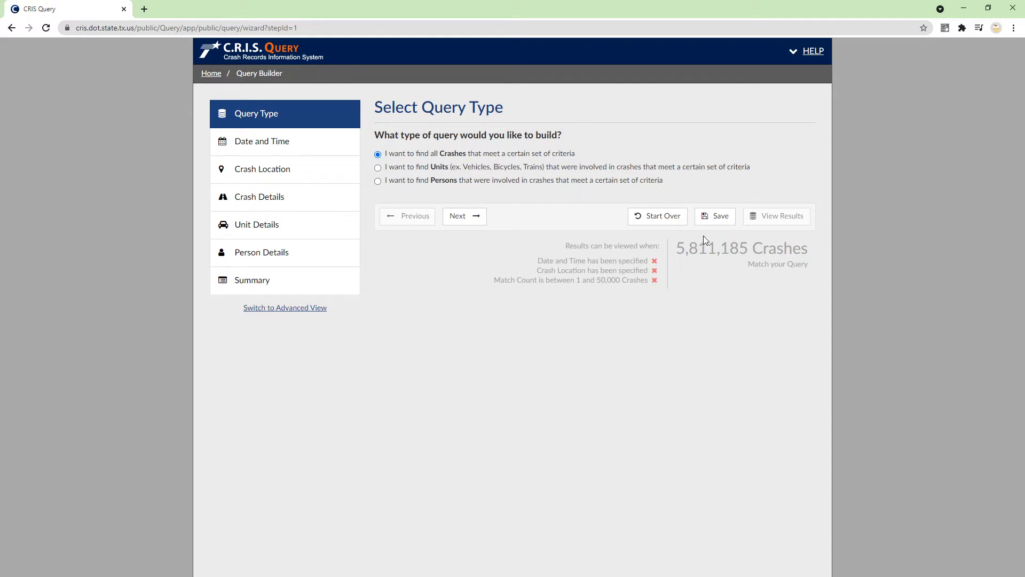
# On the crash date and time step, choose crashes from a range of years.
pyautogui.click(460, 221)
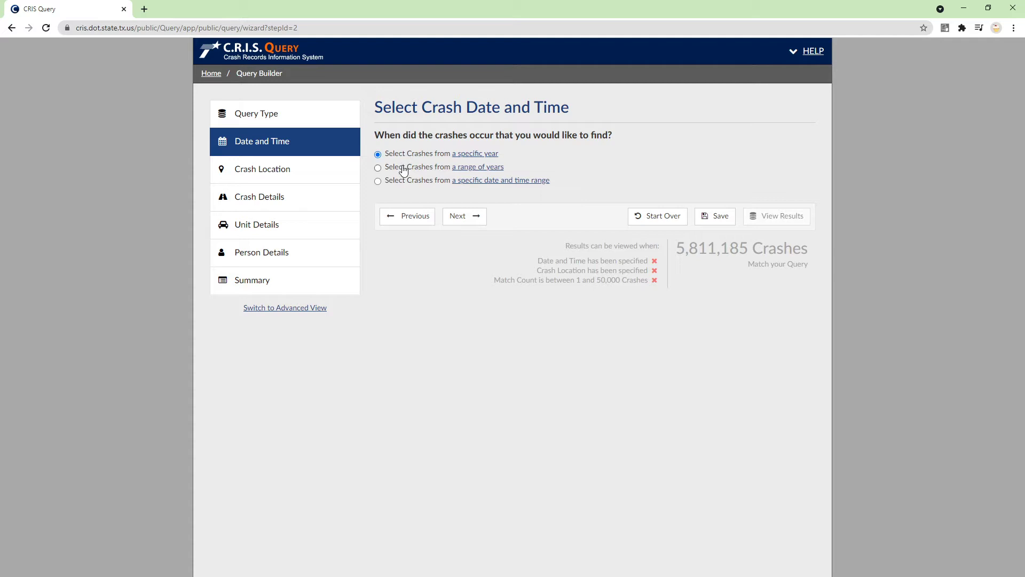
pyautogui.click(403, 169)
# On Select Crash Location, try the location options and settle on Search All of Texas.
pyautogui.click(462, 223)
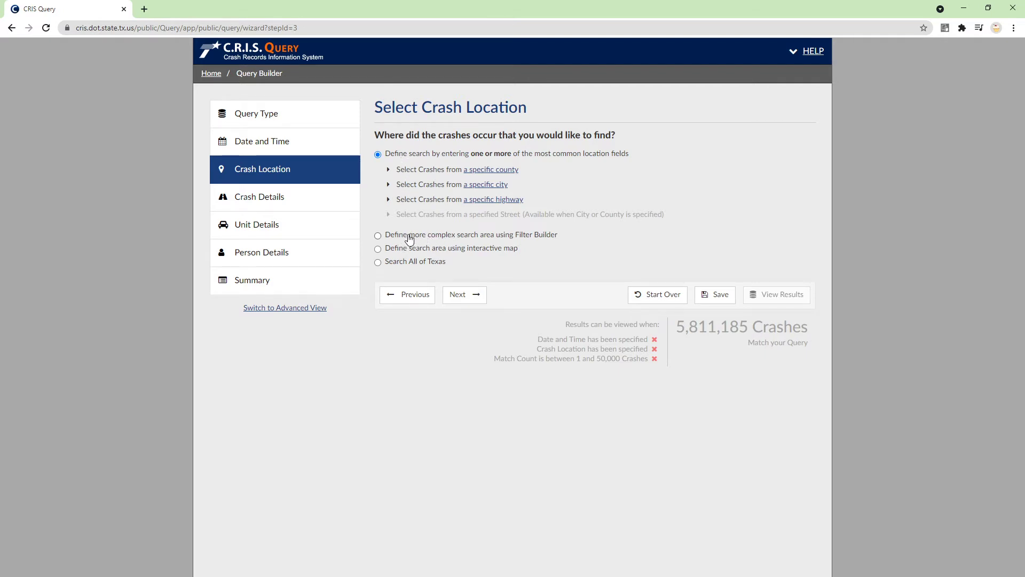
pyautogui.click(409, 235)
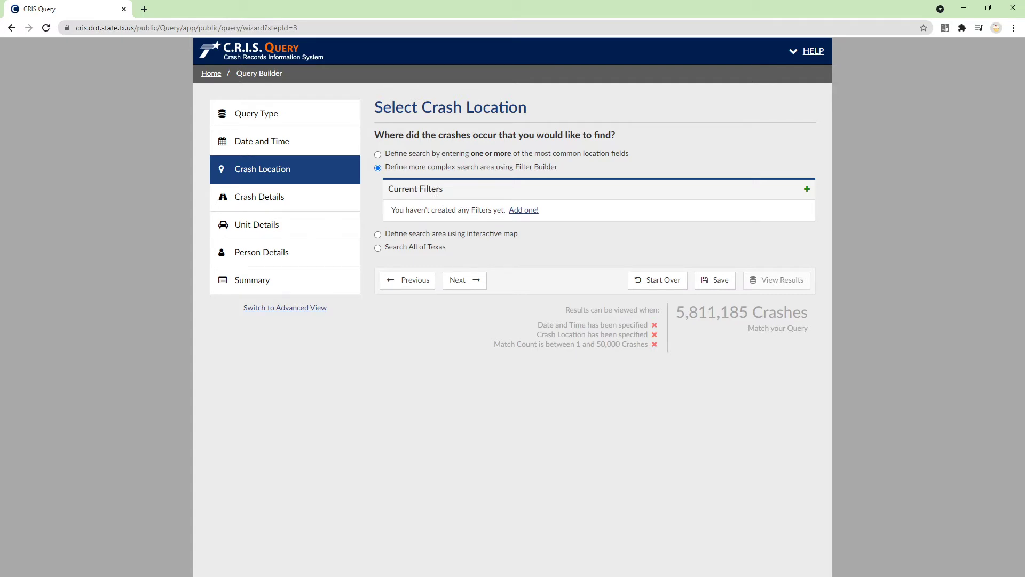
pyautogui.click(441, 154)
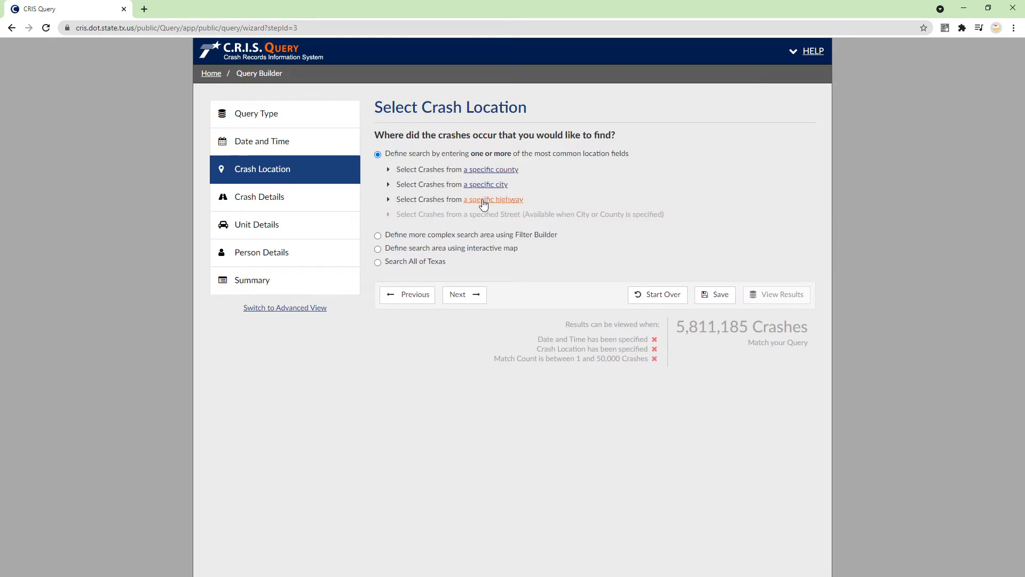
pyautogui.click(462, 239)
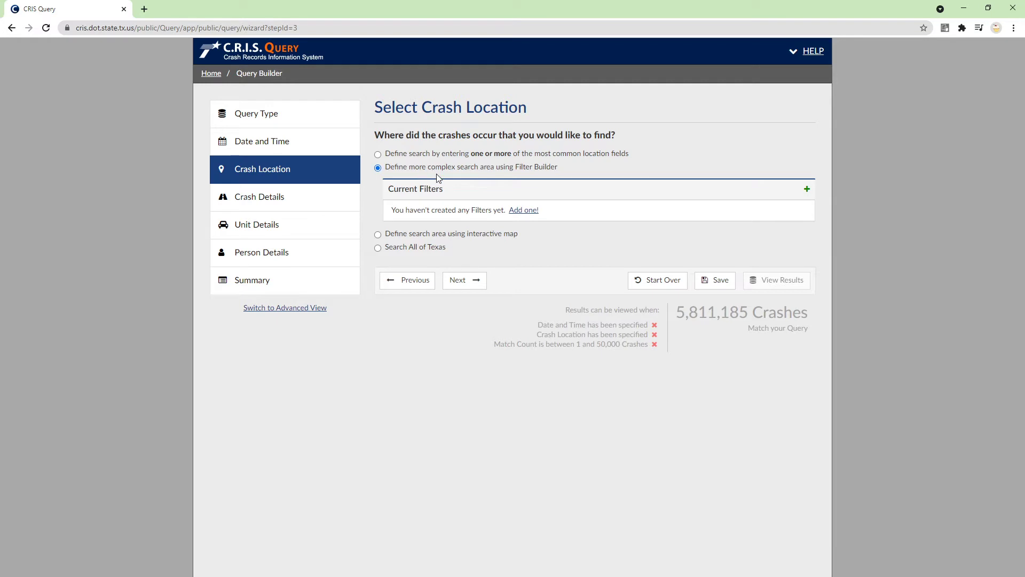
pyautogui.click(421, 235)
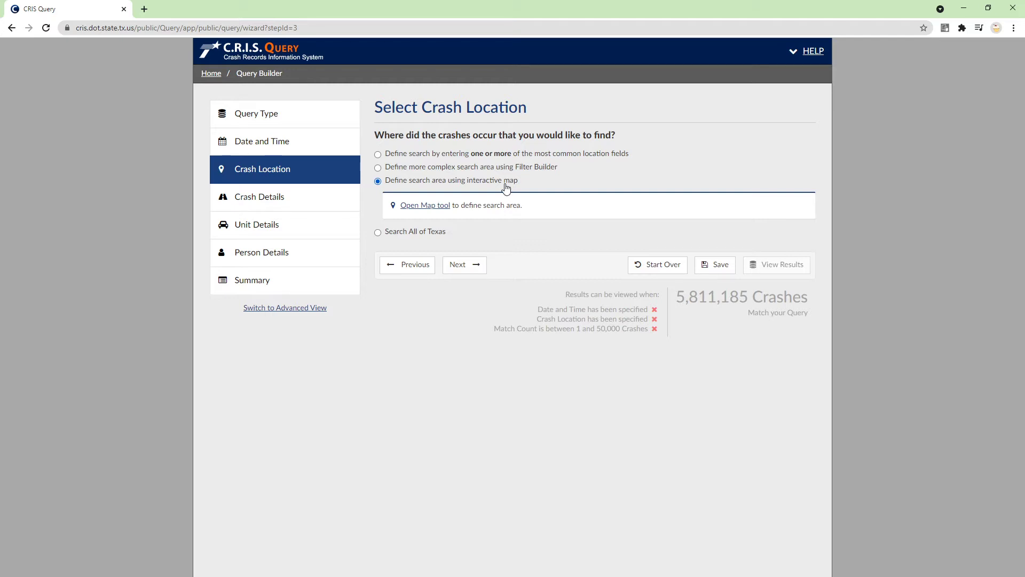
pyautogui.click(411, 233)
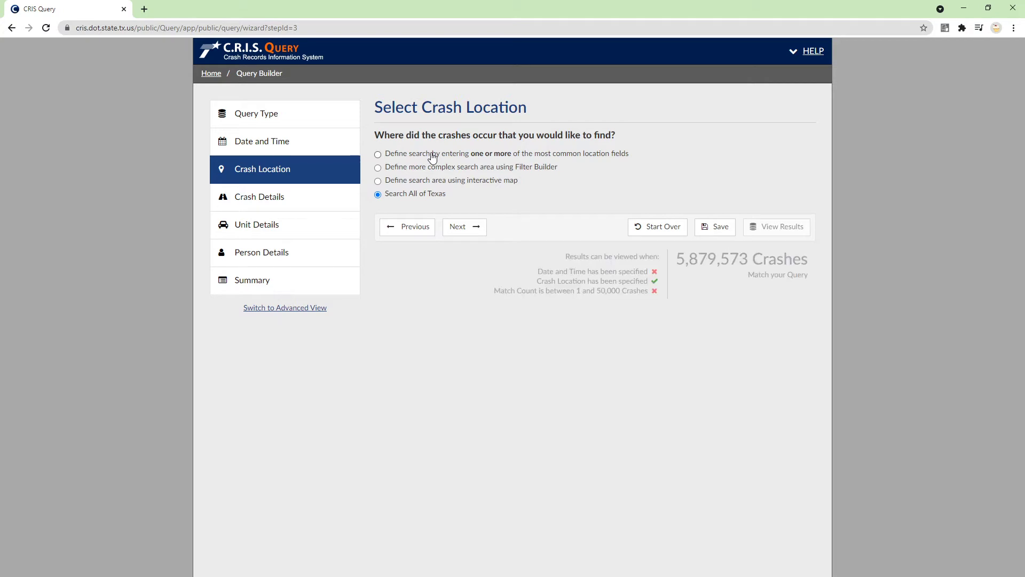
pyautogui.moveTo(676, 262); pyautogui.dragTo(770, 262)
pyautogui.click(680, 261)
# Restrict the crash location to HARRIS county using the county picker.
pyautogui.click(429, 155)
pyautogui.click(475, 169)
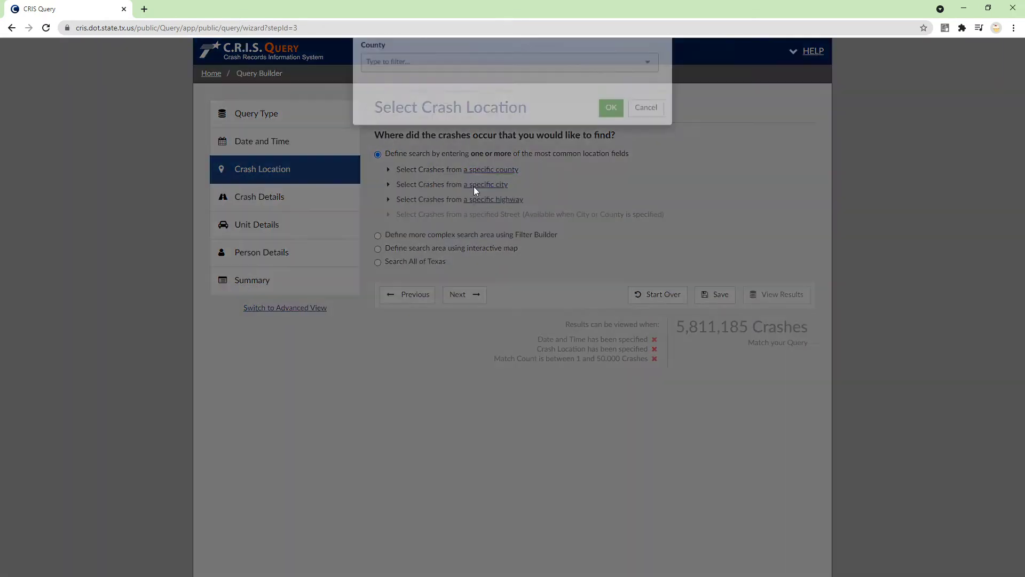
pyautogui.click(405, 115)
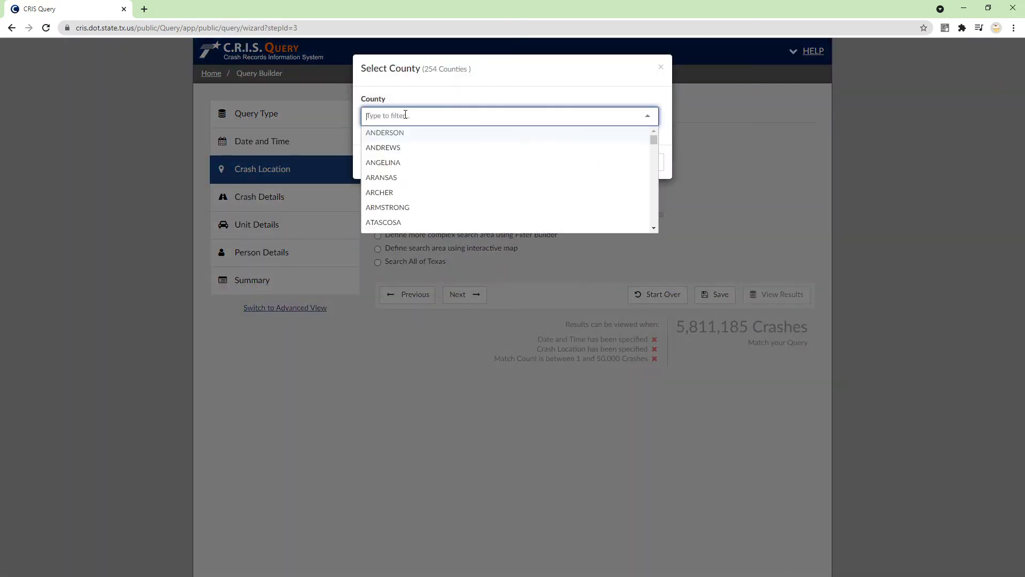
pyautogui.write('harris')
pyautogui.click(400, 138)
pyautogui.click(609, 161)
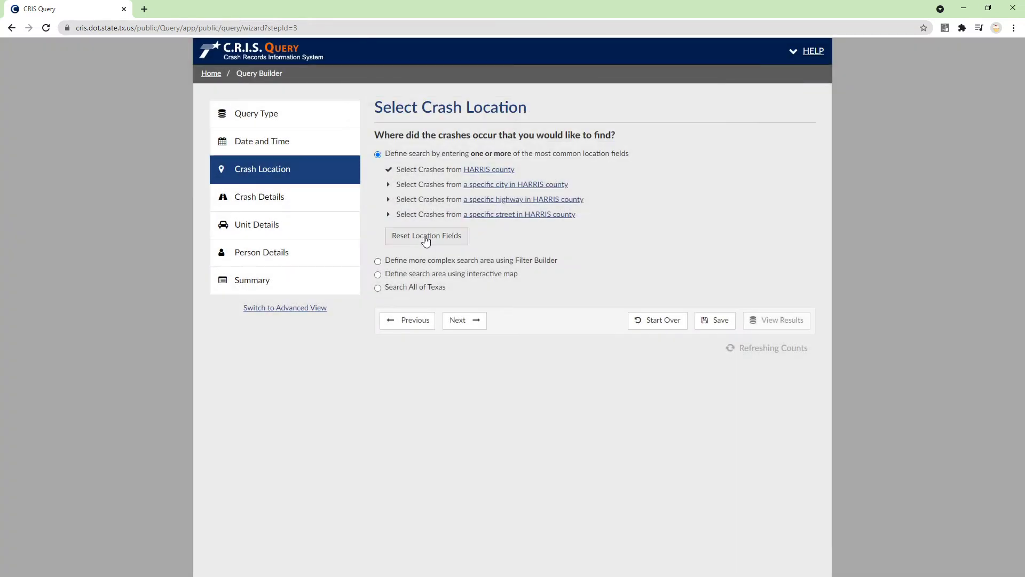
pyautogui.click(468, 323)
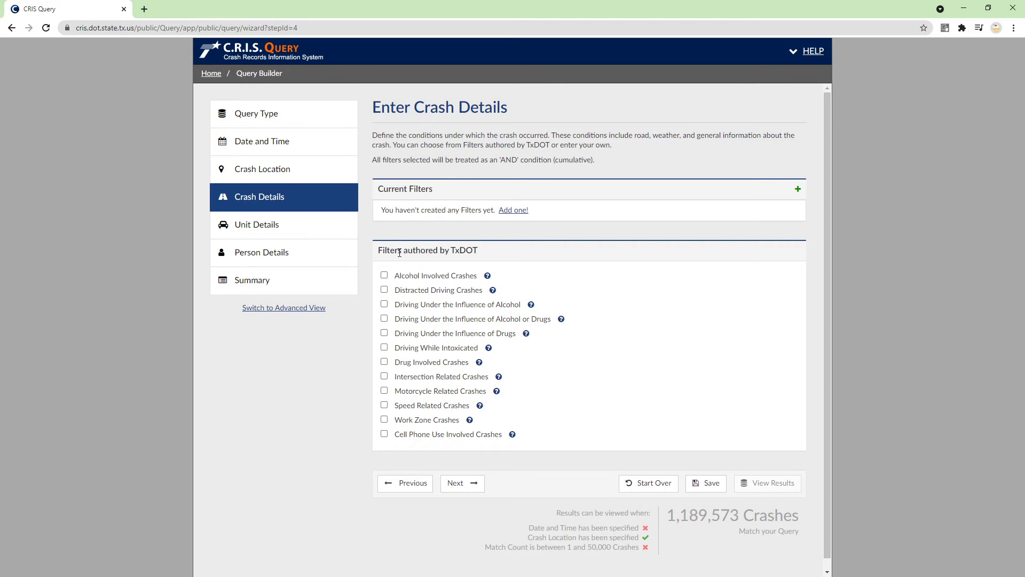
pyautogui.scroll(-1, 451, 301)
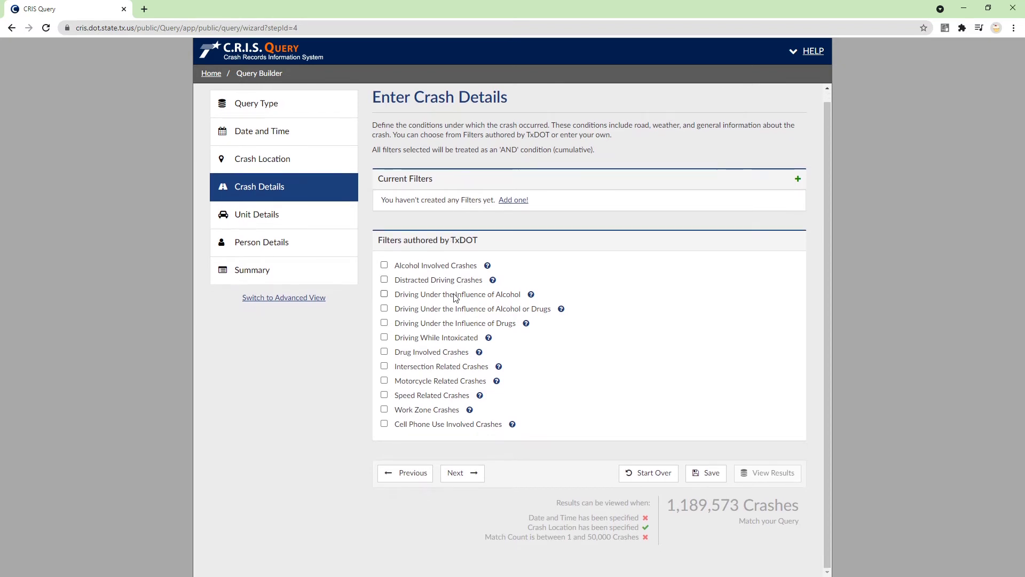
pyautogui.scroll(1, 457, 430)
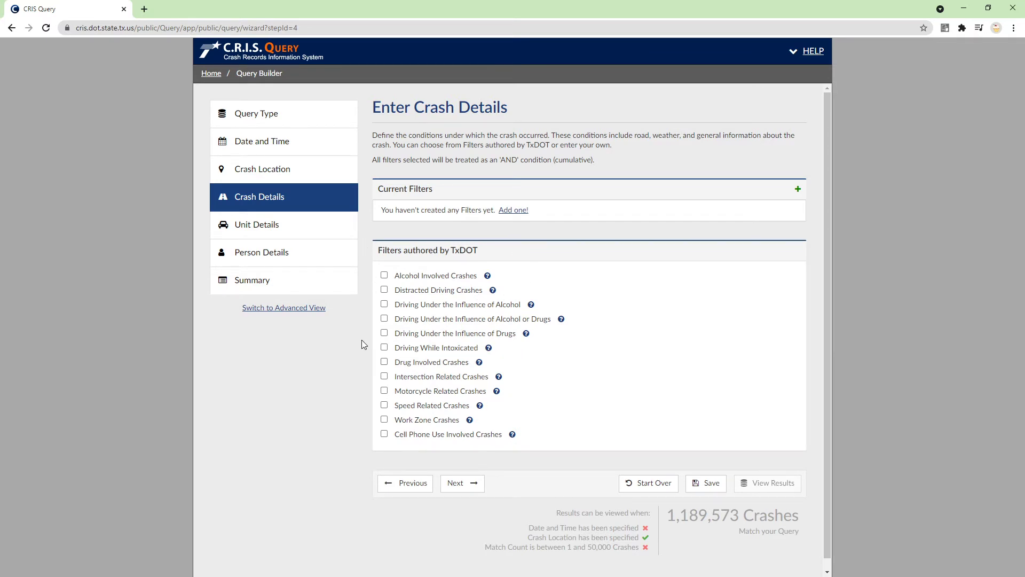
pyautogui.scroll(-1, 421, 265)
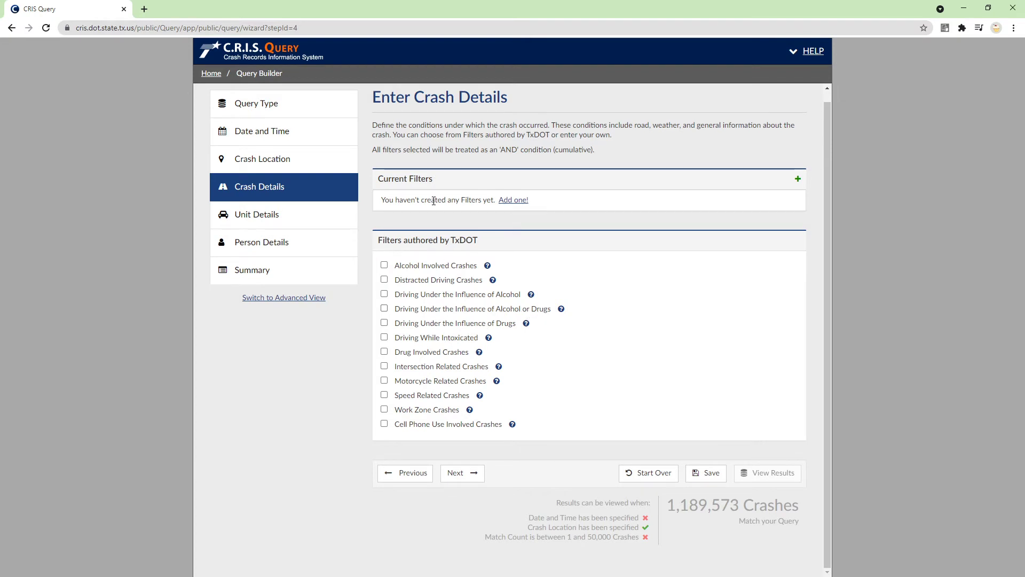
pyautogui.scroll(1, 499, 229)
# Add a new custom crash filter and browse its Select Field list.
pyautogui.click(508, 212)
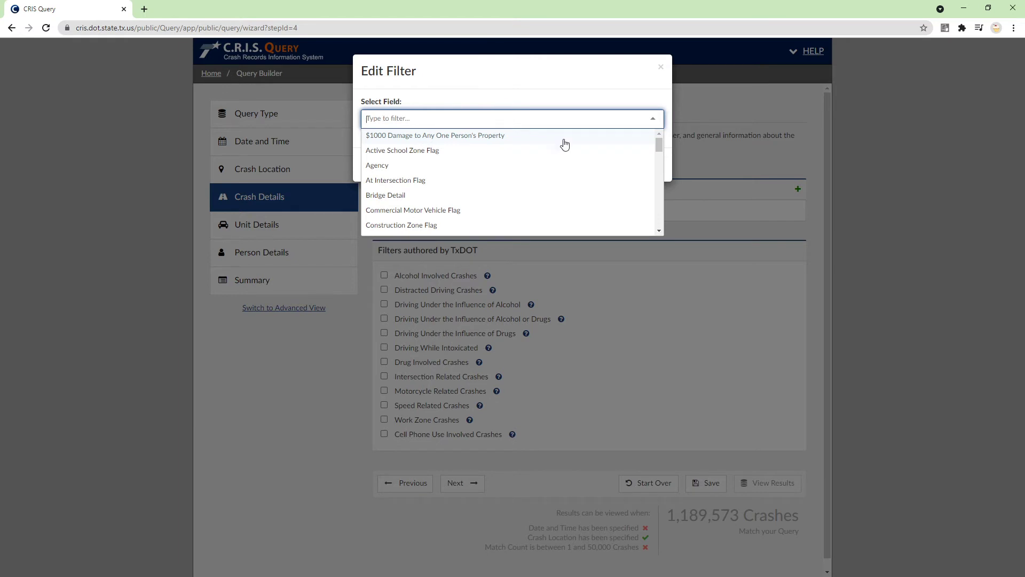
pyautogui.moveTo(658, 143)
pyautogui.mouseDown()
pyautogui.moveTo(665, 225)
pyautogui.moveTo(654, 139)
pyautogui.mouseUp()
# Try an At Intersection Flag Is True filter in Edit Filter.
pyautogui.click(407, 183)
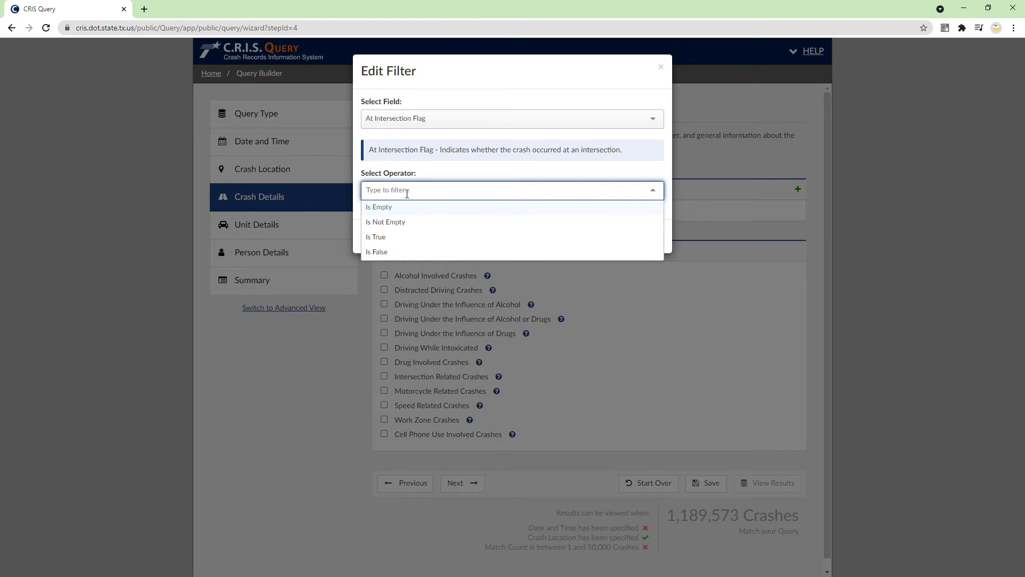
pyautogui.click(429, 119)
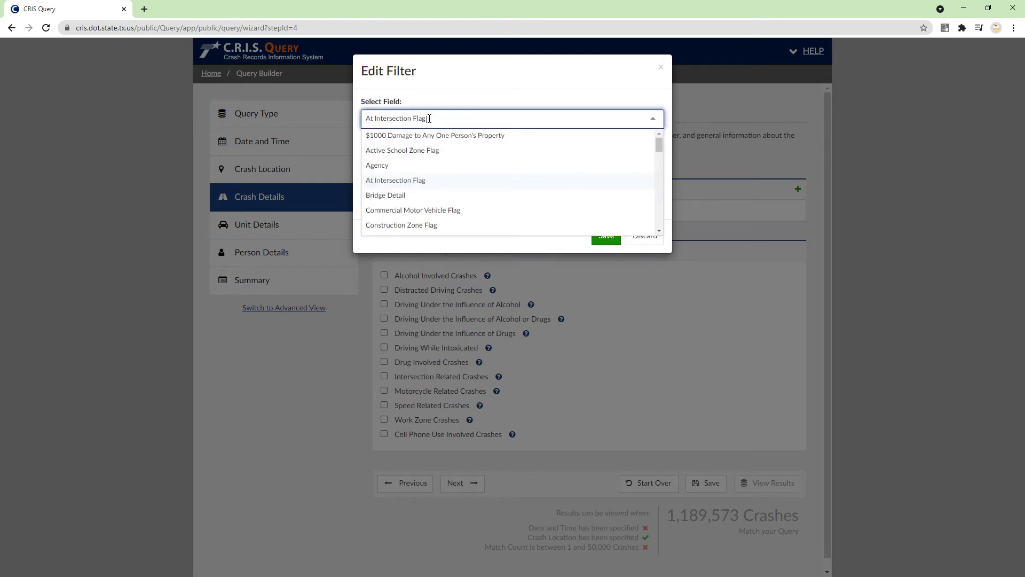
pyautogui.scroll(-2, 443, 174)
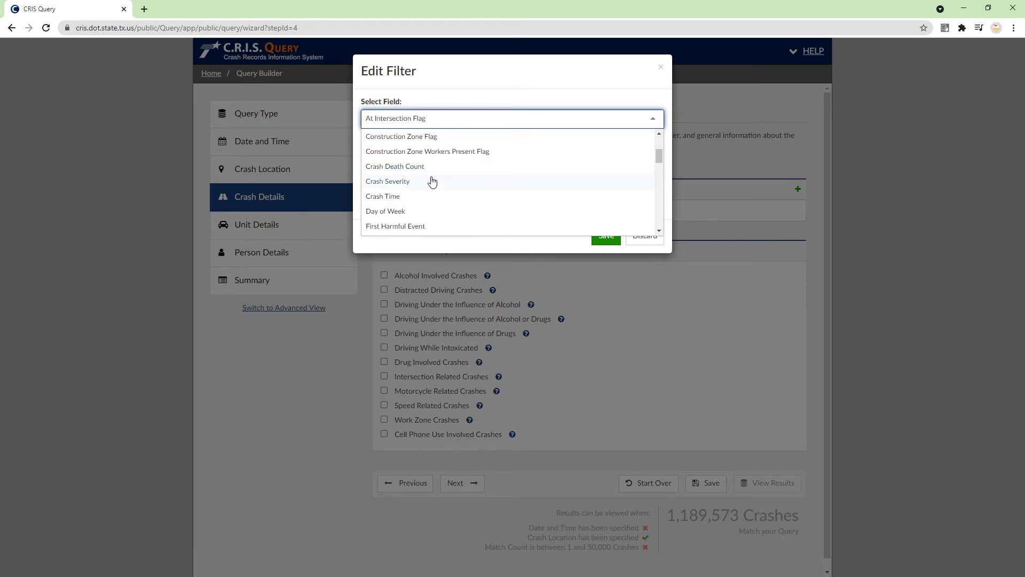
pyautogui.scroll(-2, 433, 182)
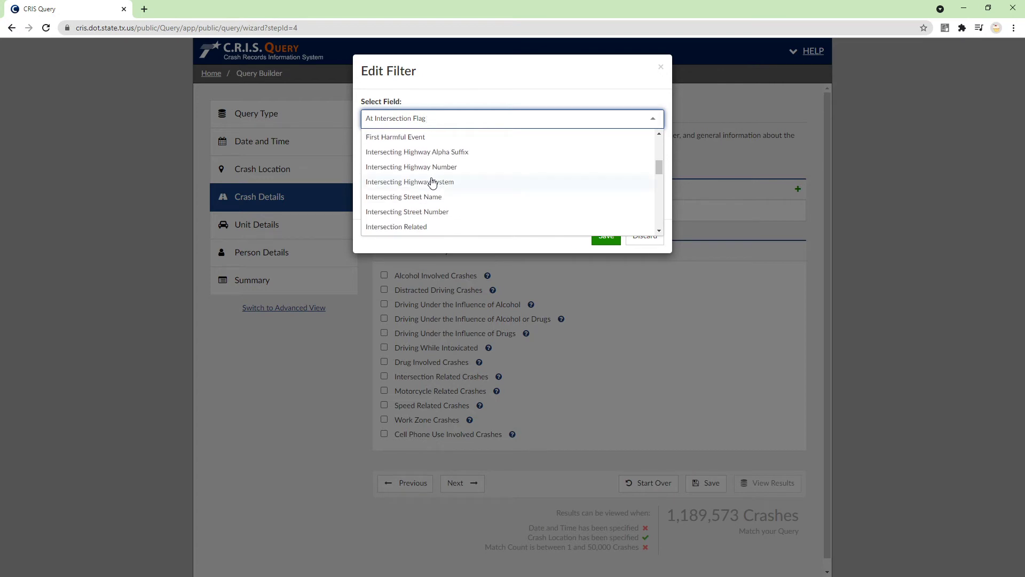
pyautogui.scroll(-6, 433, 182)
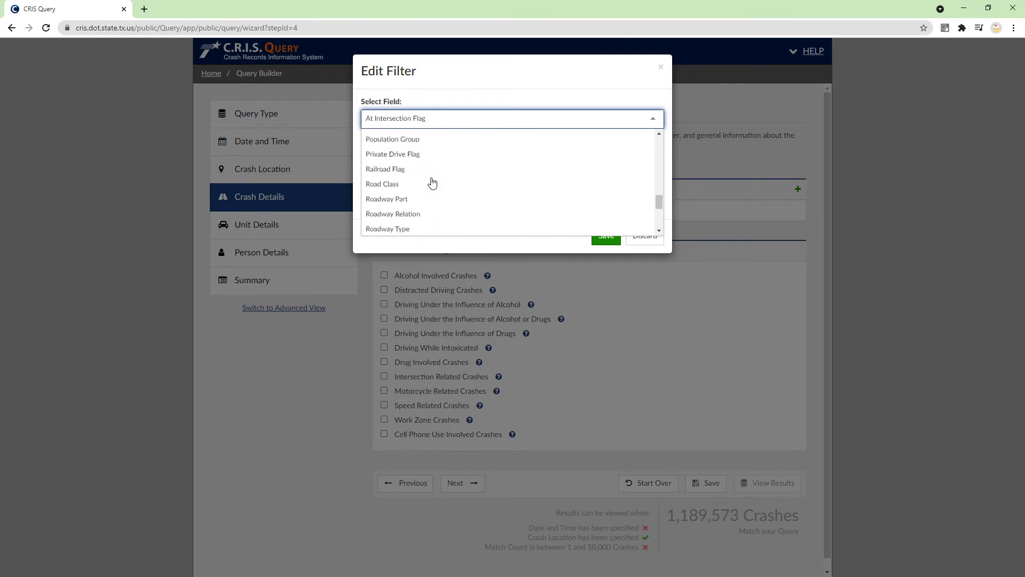
pyautogui.scroll(-4, 433, 182)
pyautogui.scroll(15, 432, 182)
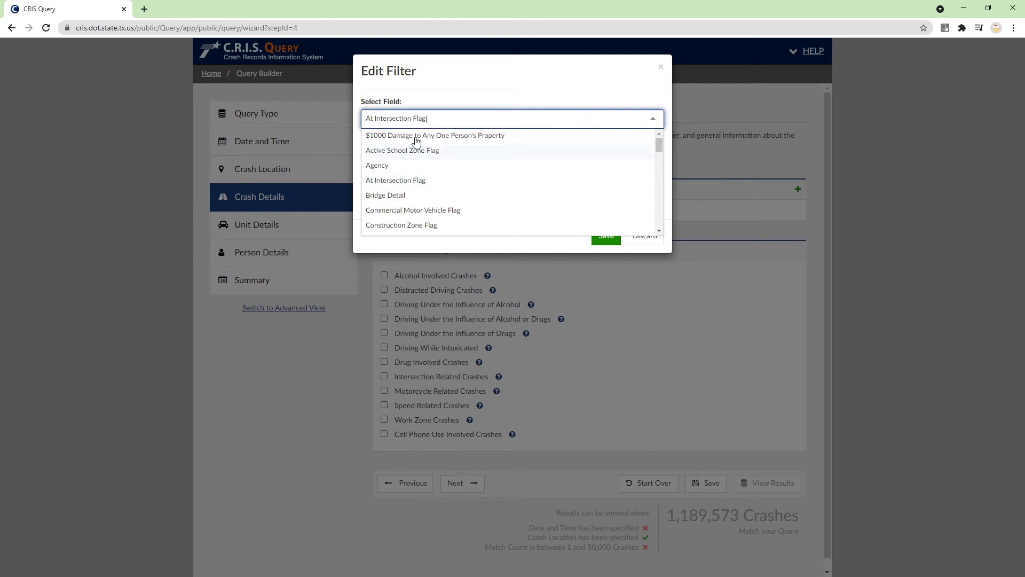
pyautogui.click(420, 120)
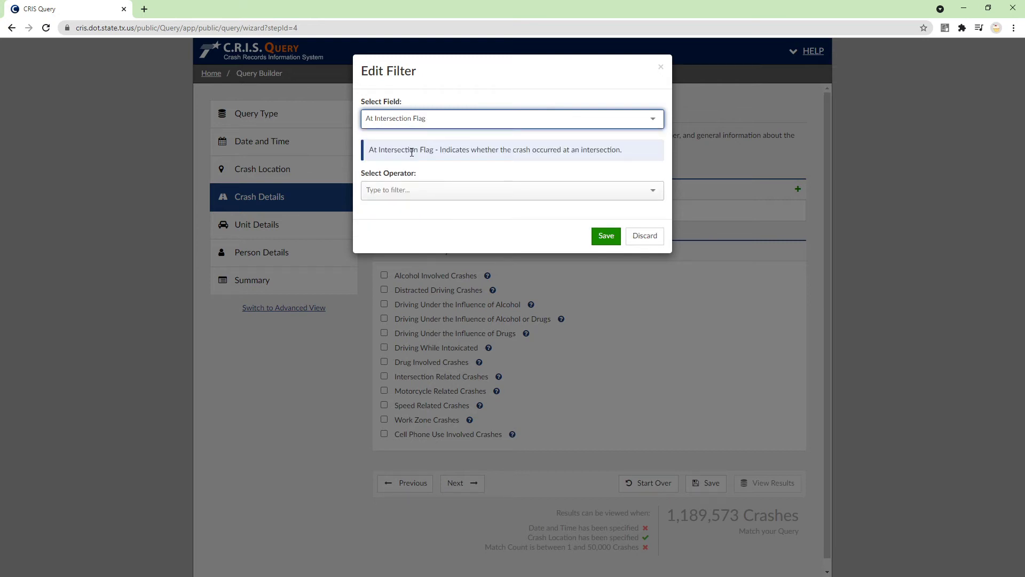
pyautogui.click(401, 194)
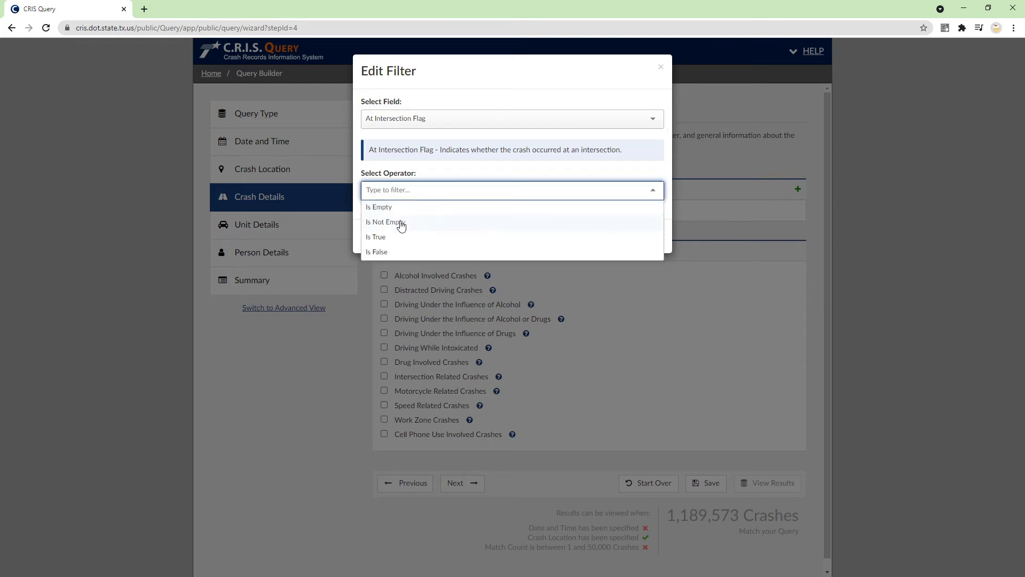
pyautogui.click(388, 238)
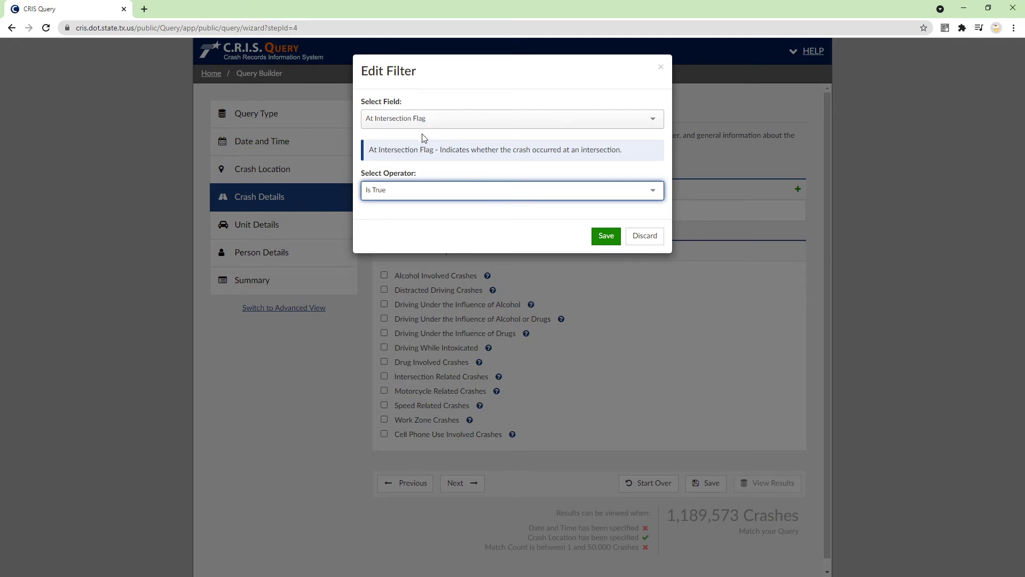
# Switch the filter to Day of Week Is Equal To MONDAY.
pyautogui.click(397, 122)
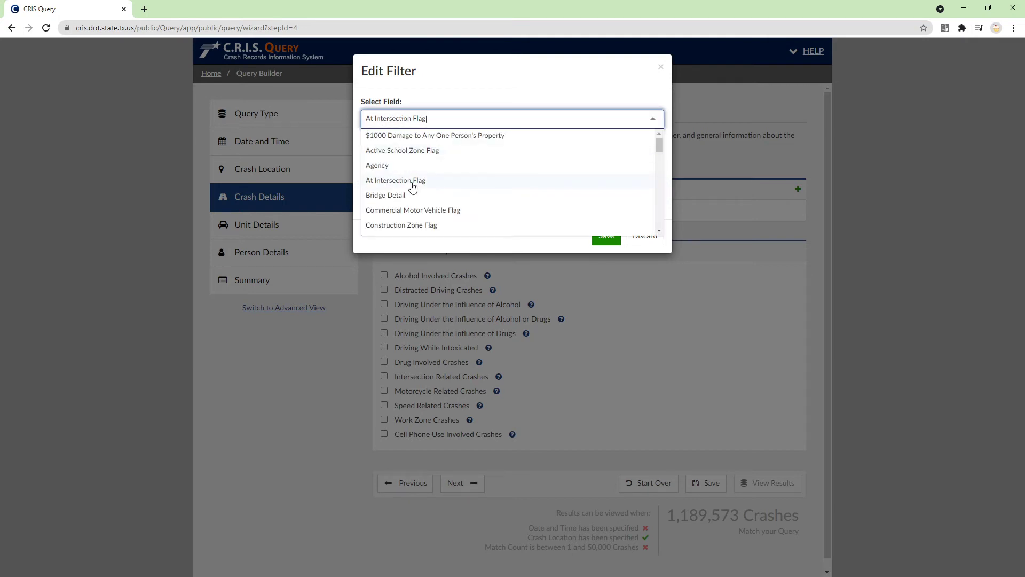
pyautogui.scroll(-2, 412, 186)
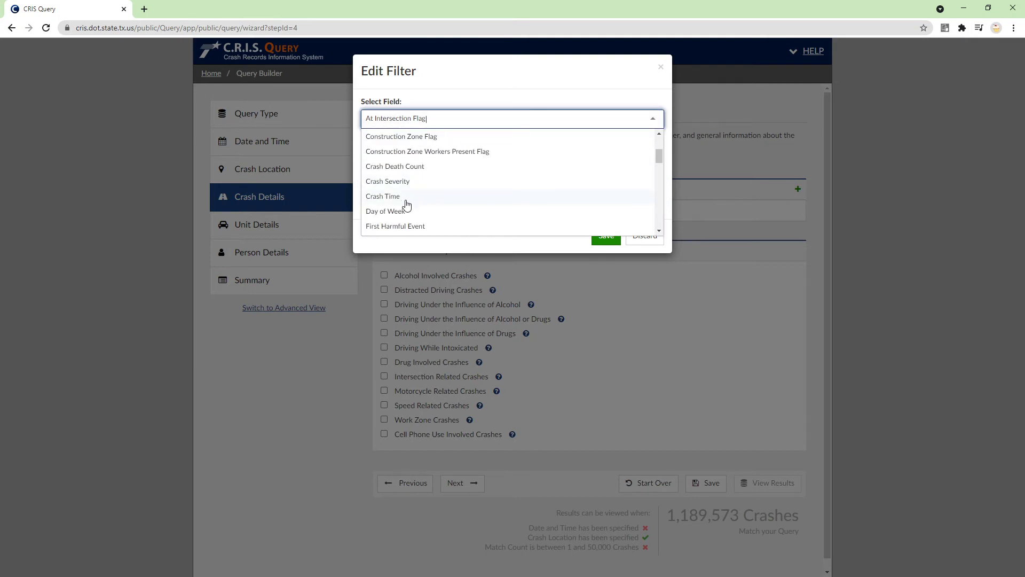
pyautogui.scroll(-2, 408, 201)
pyautogui.scroll(2, 409, 200)
pyautogui.click(404, 211)
pyautogui.click(410, 207)
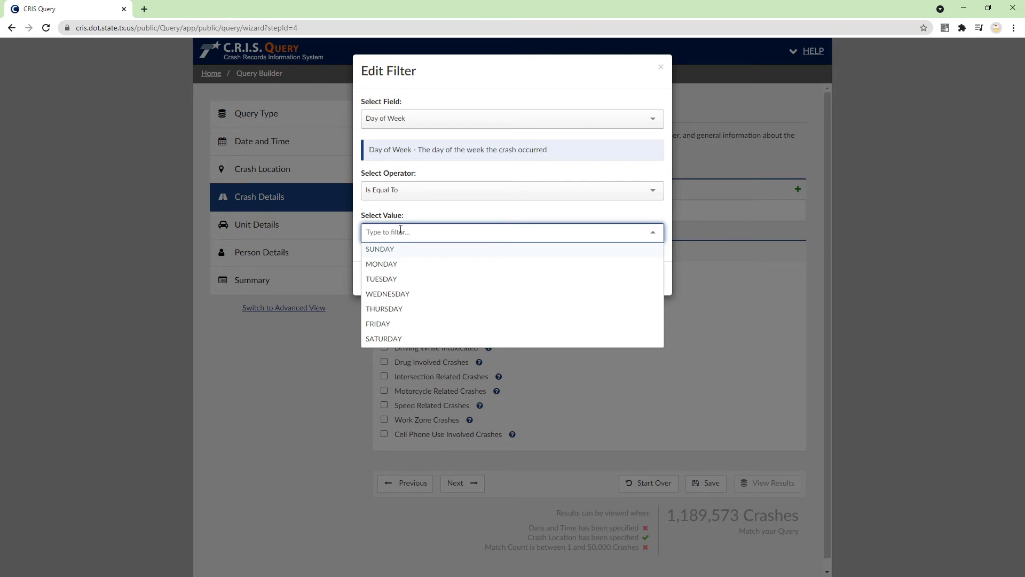
pyautogui.click(397, 264)
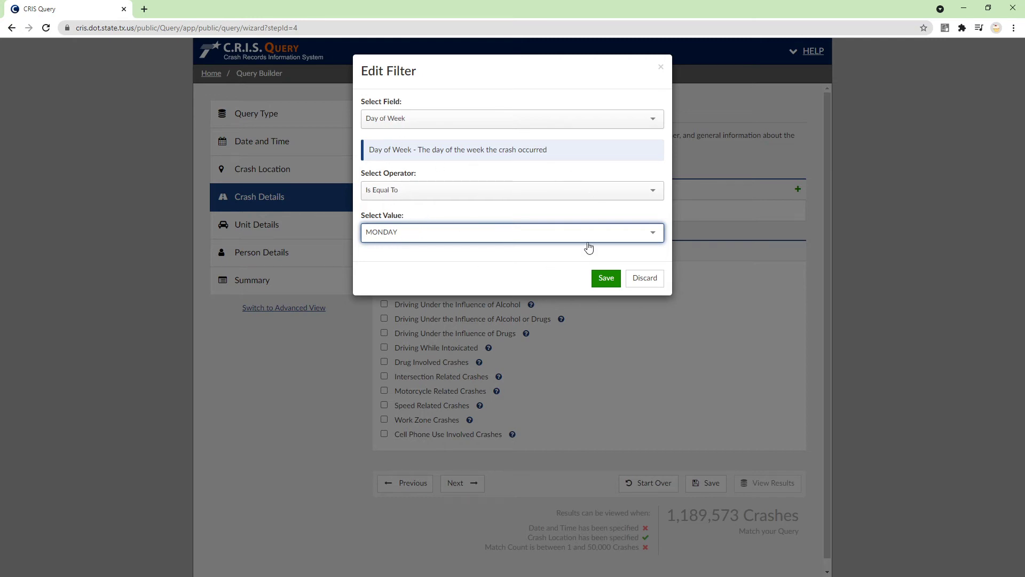
# Change the filter field to Crash Severity with condition Is Equal To.
pyautogui.click(415, 118)
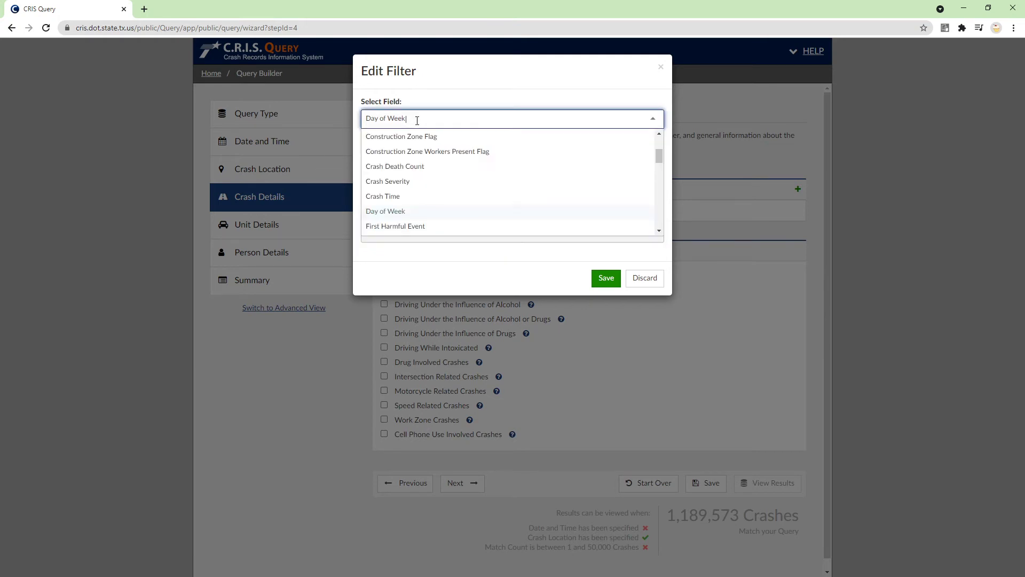
pyautogui.scroll(2, 566, 160)
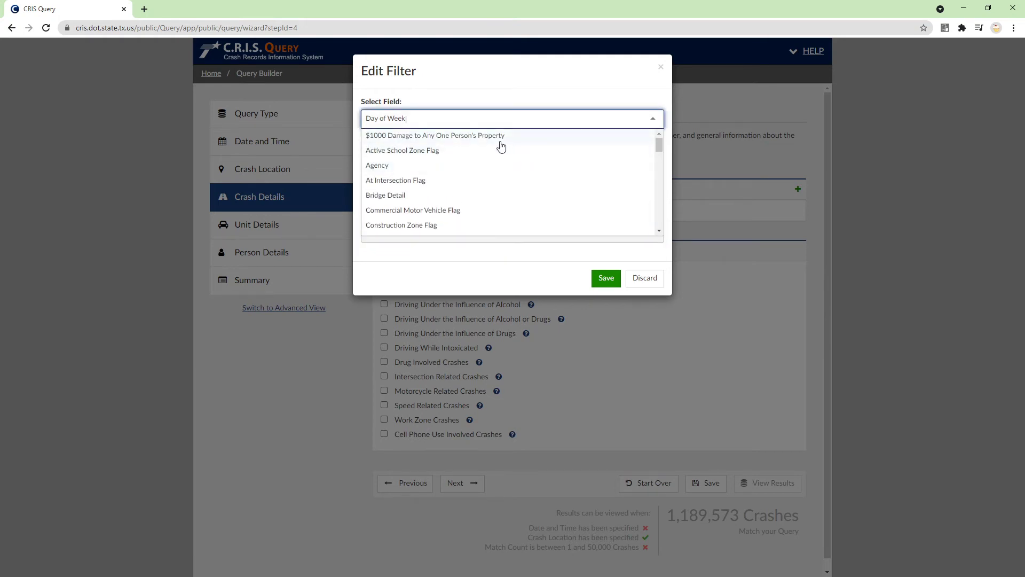
pyautogui.scroll(-10, 494, 145)
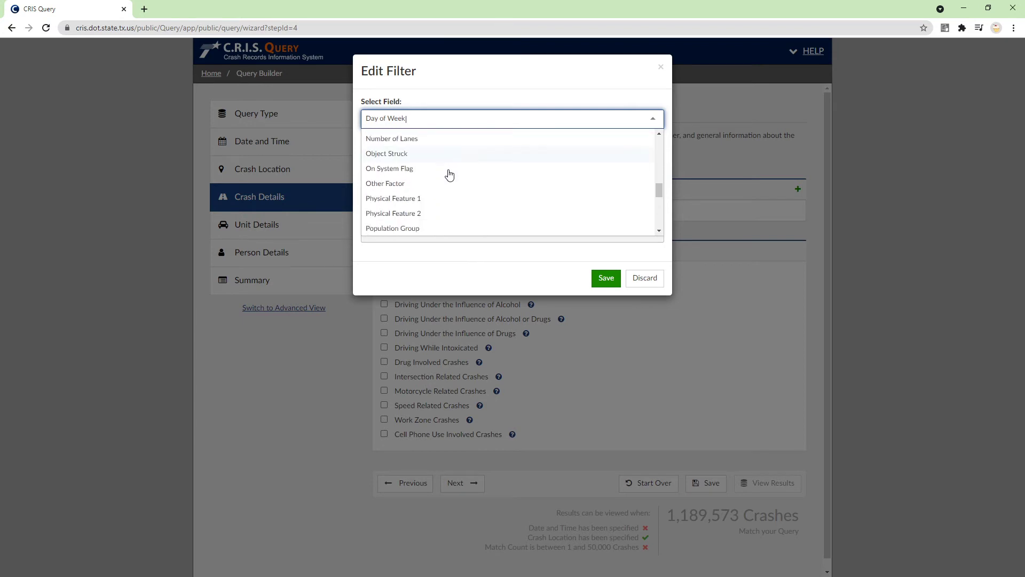
pyautogui.scroll(-4, 433, 185)
pyautogui.scroll(-2, 433, 186)
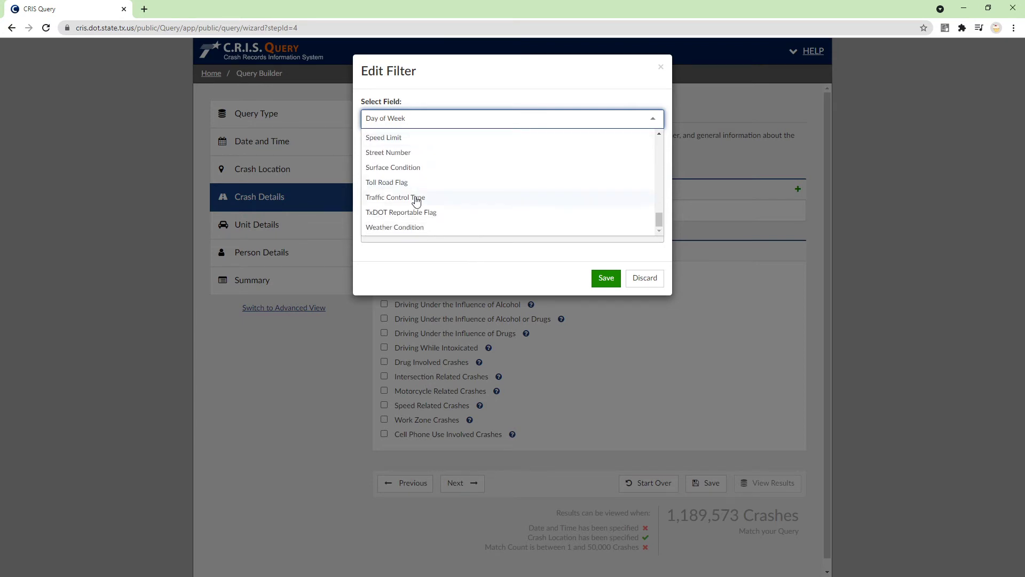
pyautogui.scroll(2, 426, 208)
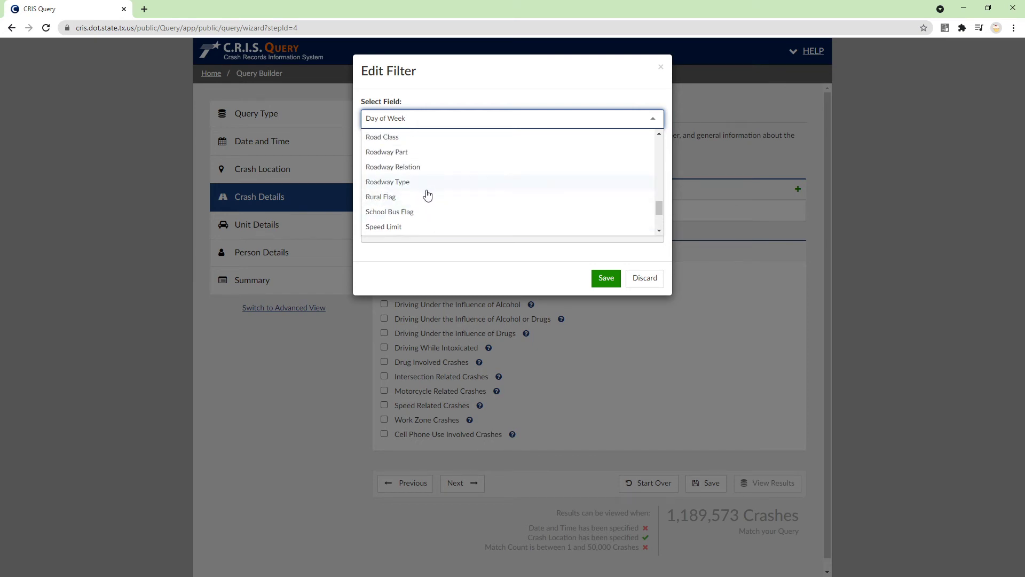
pyautogui.scroll(2, 425, 195)
pyautogui.scroll(2, 433, 183)
pyautogui.scroll(2, 433, 183)
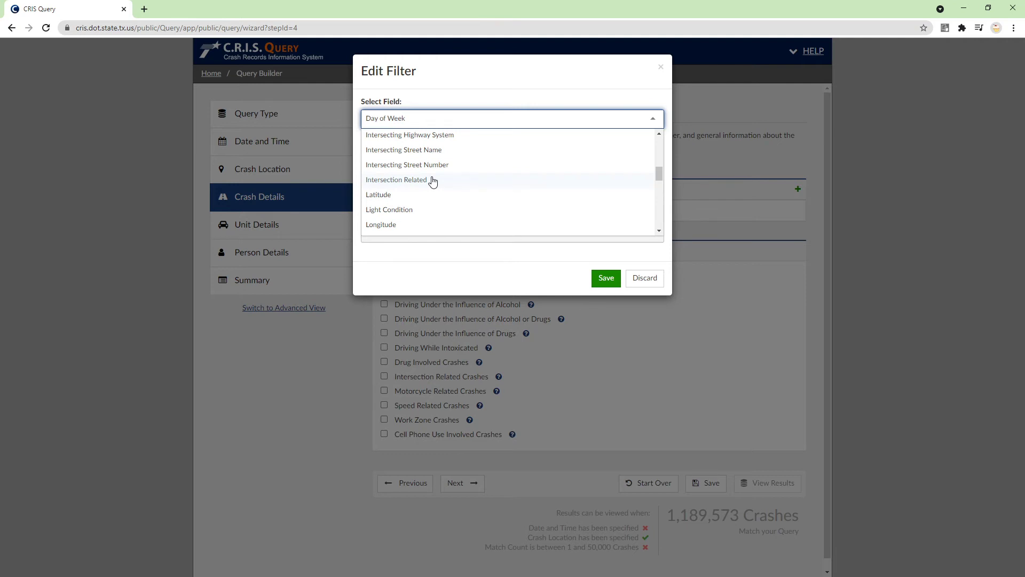
pyautogui.scroll(3, 433, 183)
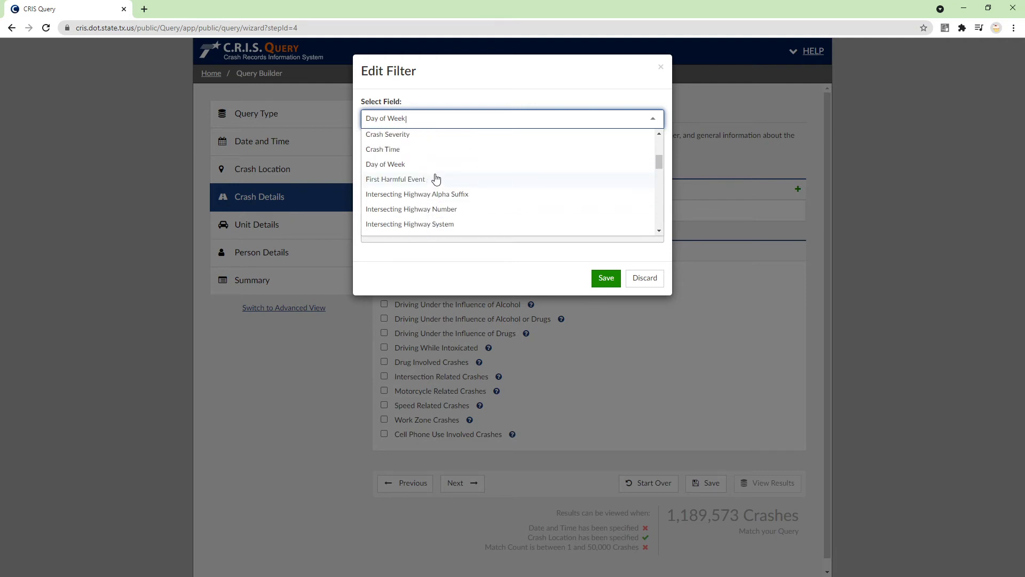
pyautogui.scroll(2, 424, 157)
pyautogui.click(409, 225)
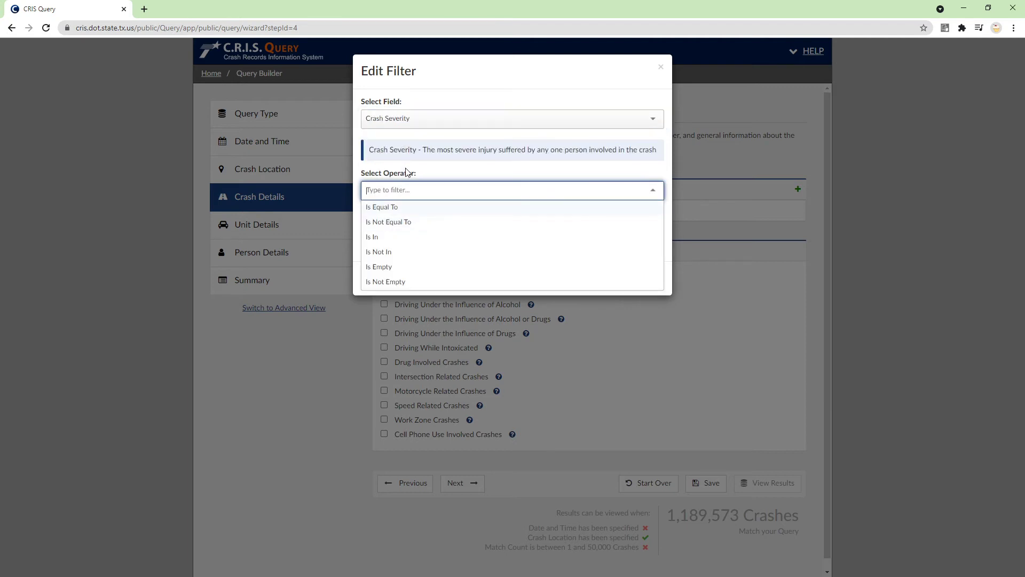
pyautogui.click(397, 213)
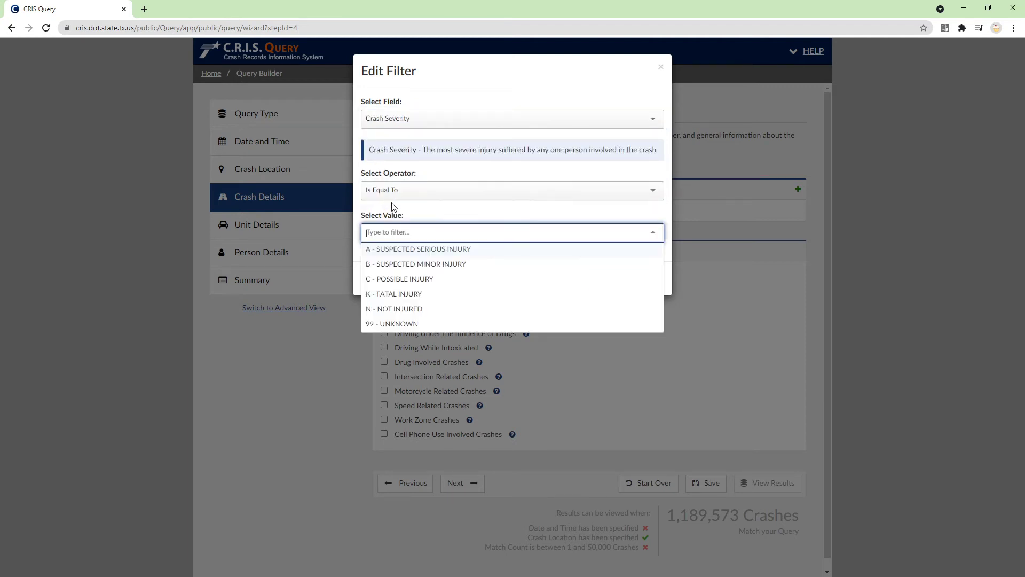
# Set the severity value to K - FATAL INJURY.
pyautogui.click(418, 299)
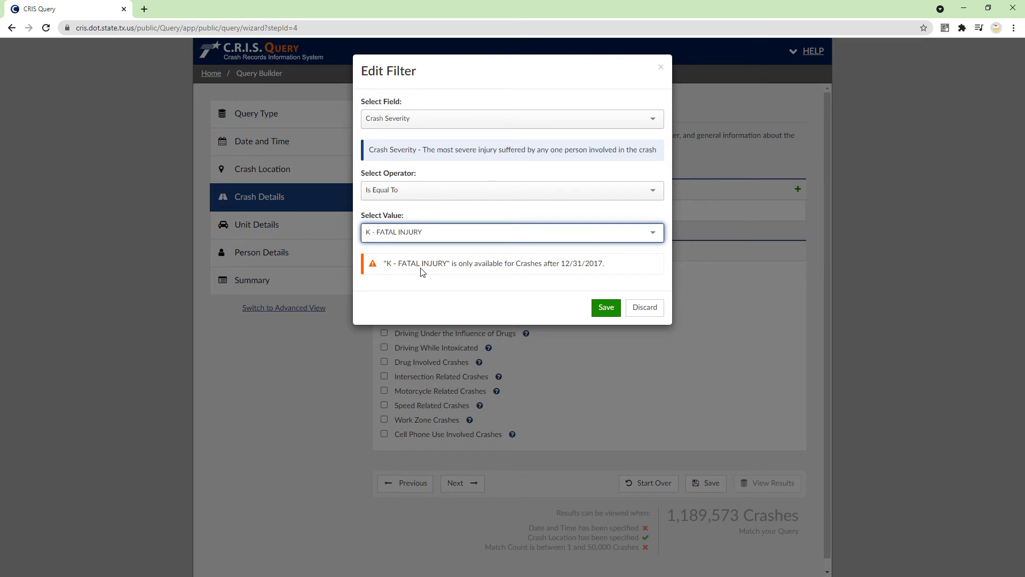
pyautogui.click(425, 231)
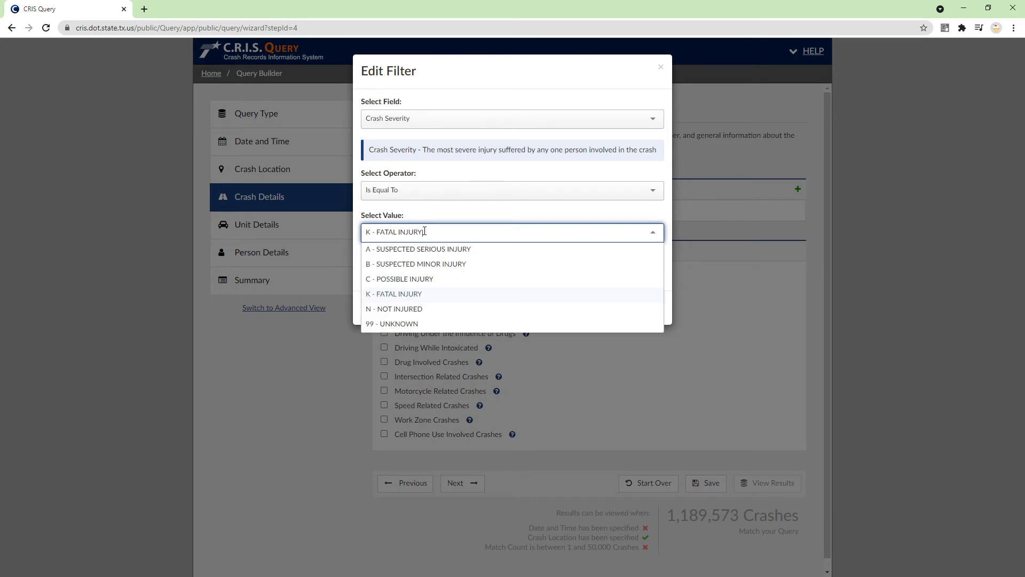
pyautogui.click(425, 231)
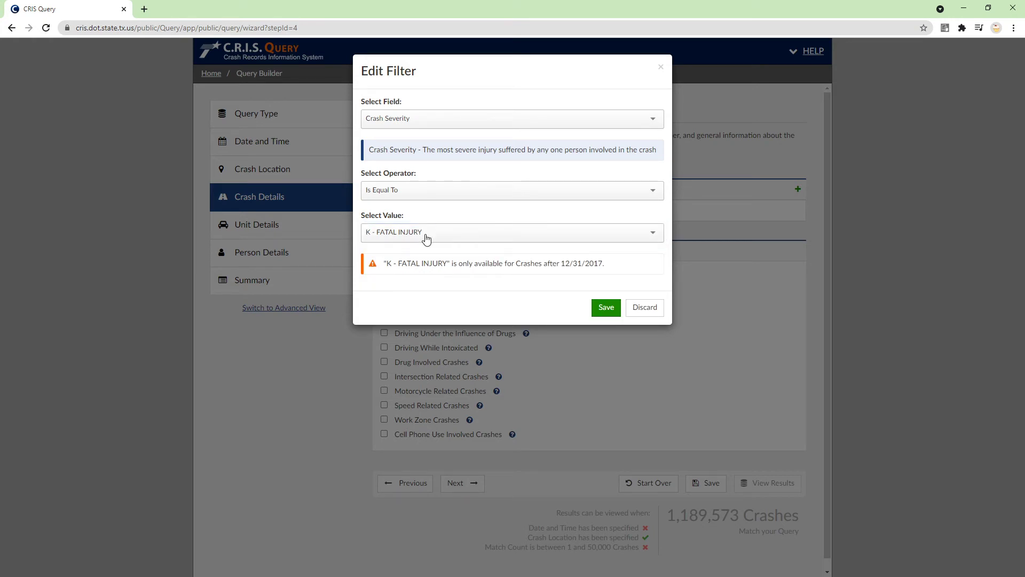
pyautogui.click(424, 235)
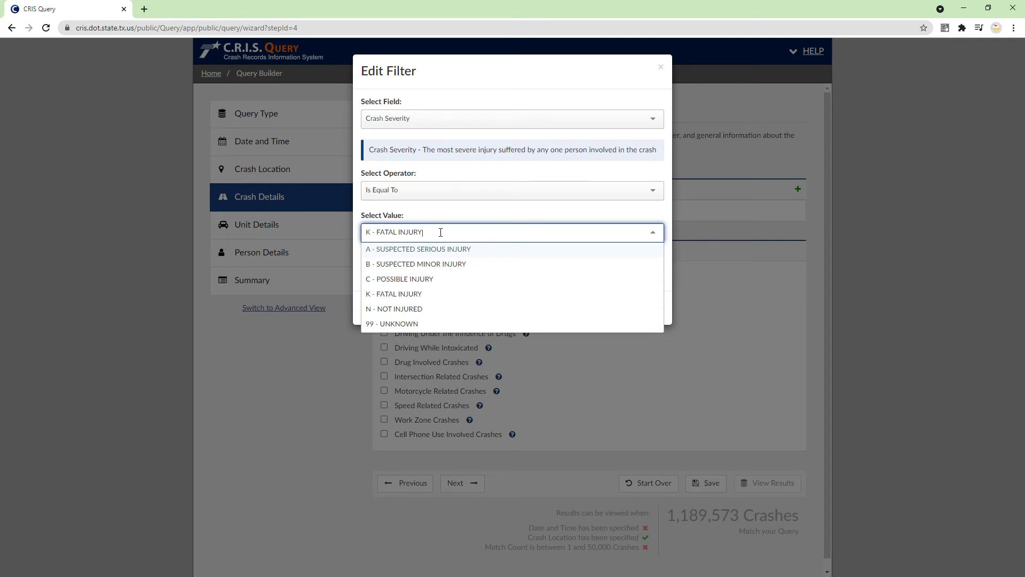
pyautogui.click(436, 236)
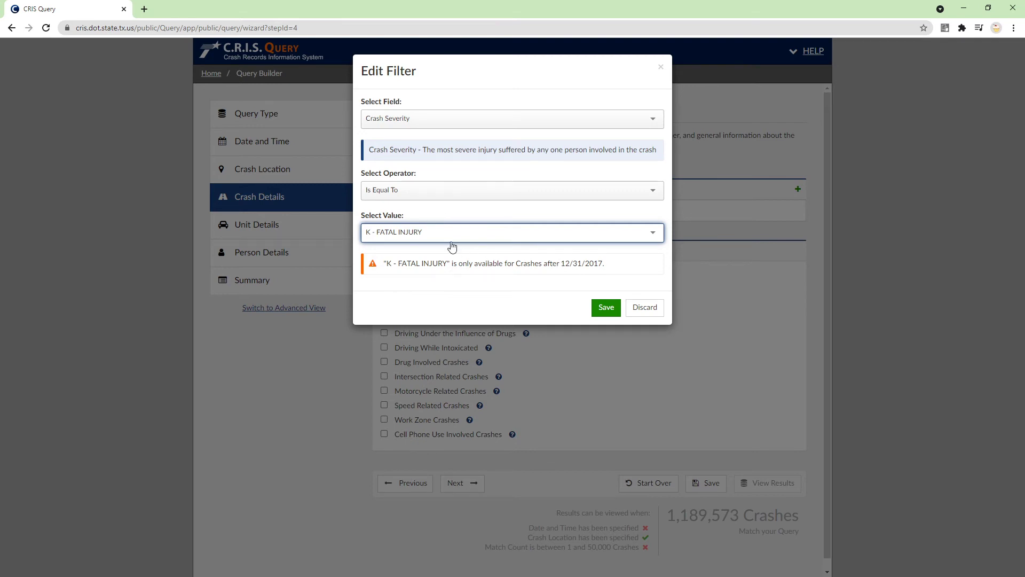
# Save the K - FATAL INJURY severity filter and start a new Unit Details filter.
pyautogui.click(606, 307)
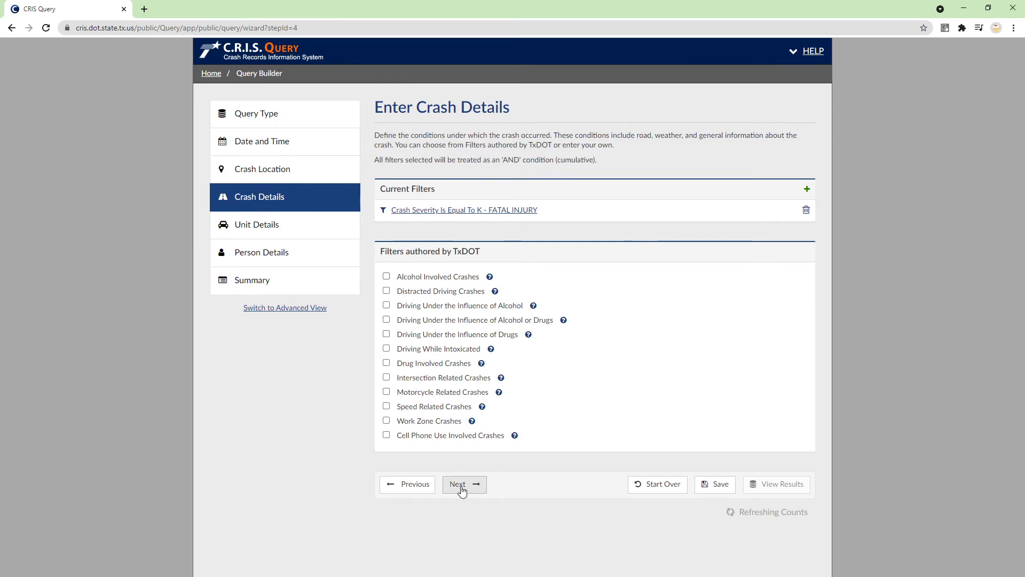
pyautogui.click(459, 483)
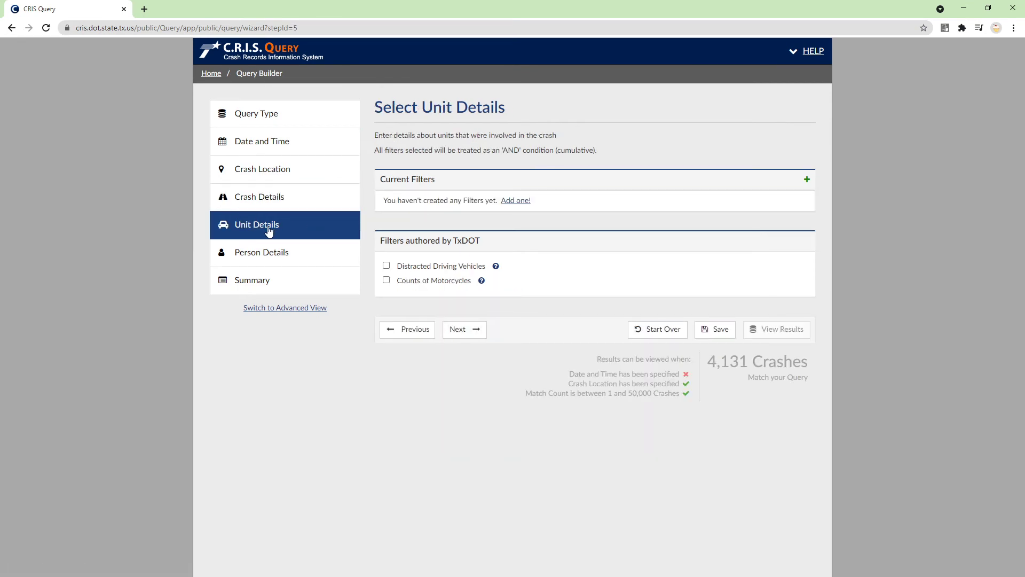
pyautogui.click(507, 202)
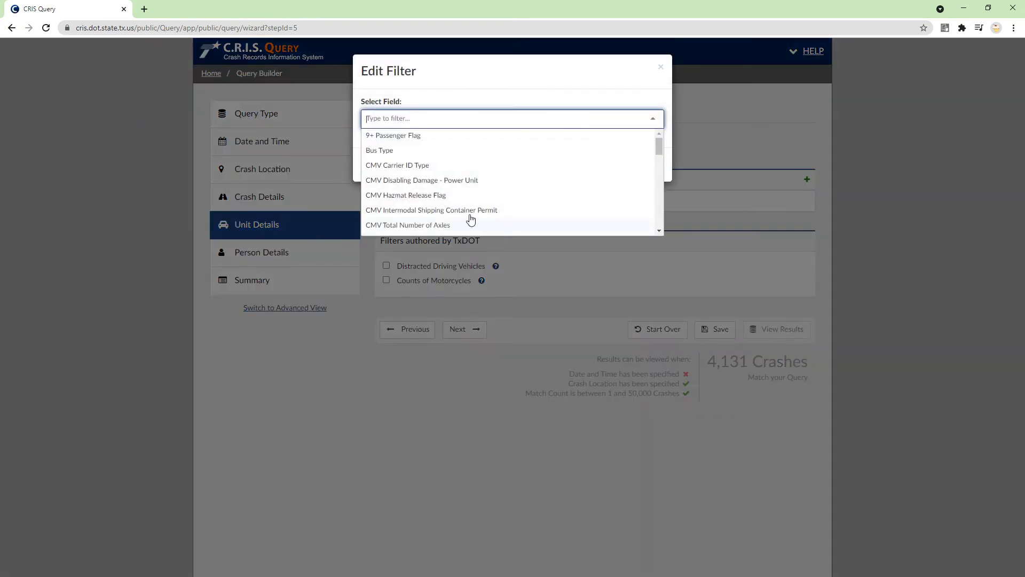
# Scroll through the unit and vehicle fields, then close the list without choosing one.
pyautogui.scroll(-2, 454, 167)
pyautogui.scroll(-6, 454, 167)
pyautogui.scroll(5, 454, 167)
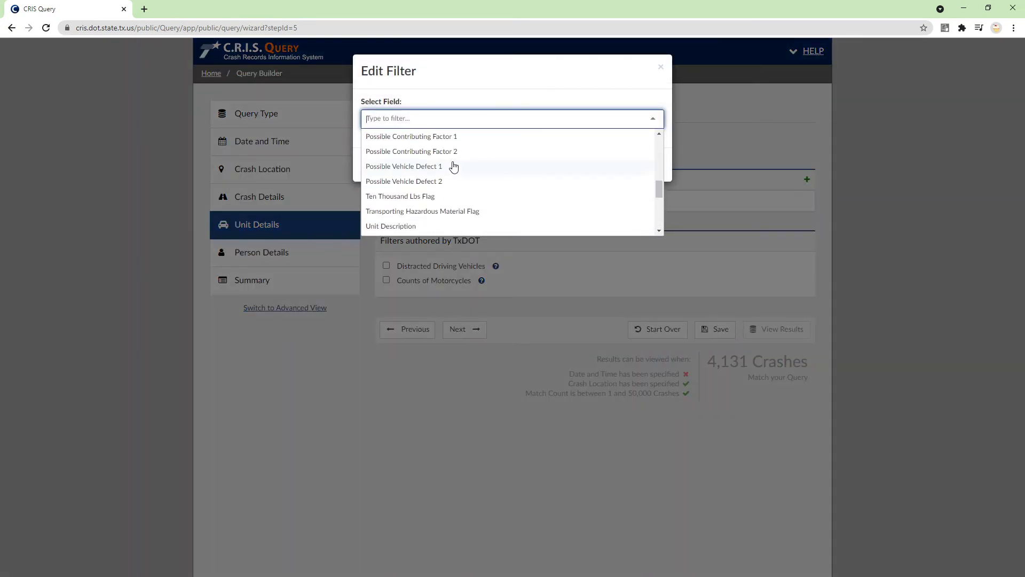
pyautogui.scroll(-5, 454, 167)
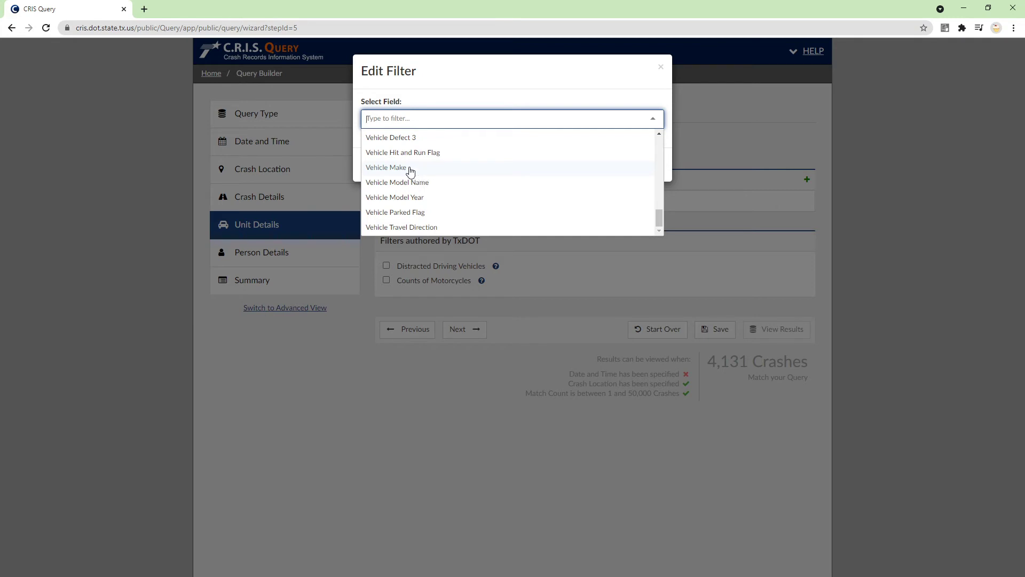
pyautogui.scroll(2, 410, 170)
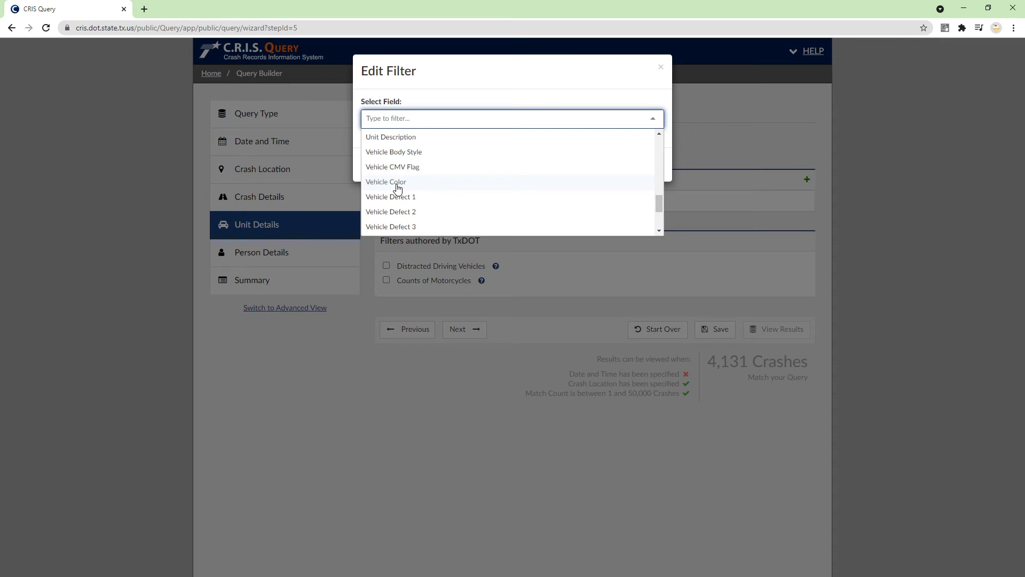
pyautogui.scroll(2, 398, 189)
pyautogui.scroll(5, 398, 188)
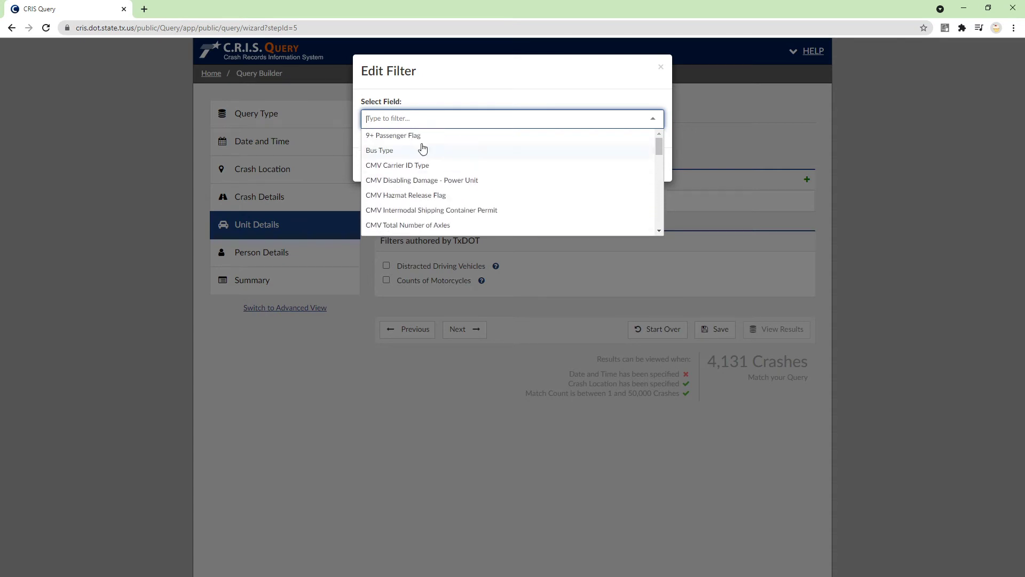
pyautogui.click(456, 101)
# Discard the unit filter, move to Person Details, and start a person filter.
pyautogui.click(647, 164)
pyautogui.click(461, 331)
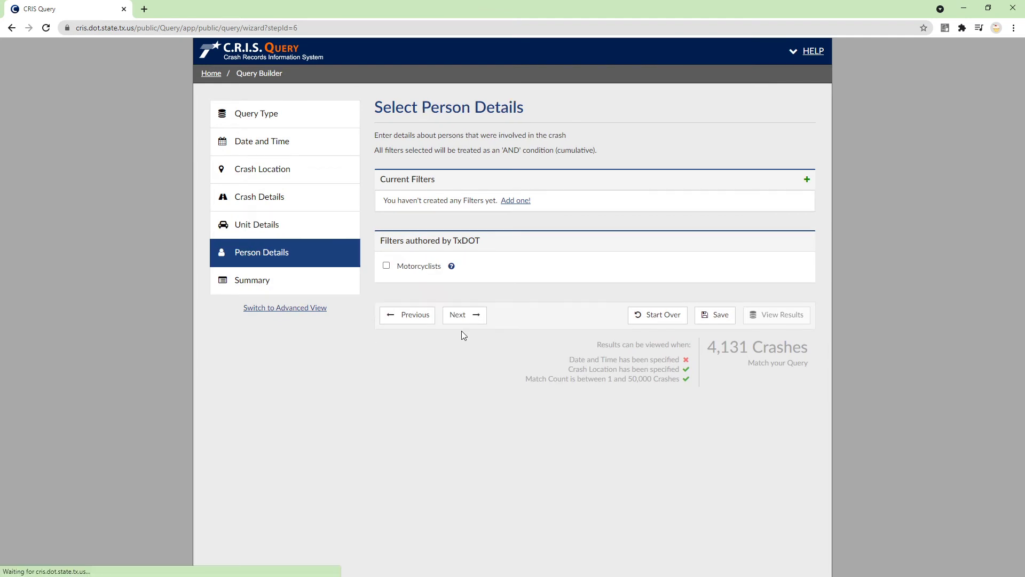
pyautogui.click(511, 202)
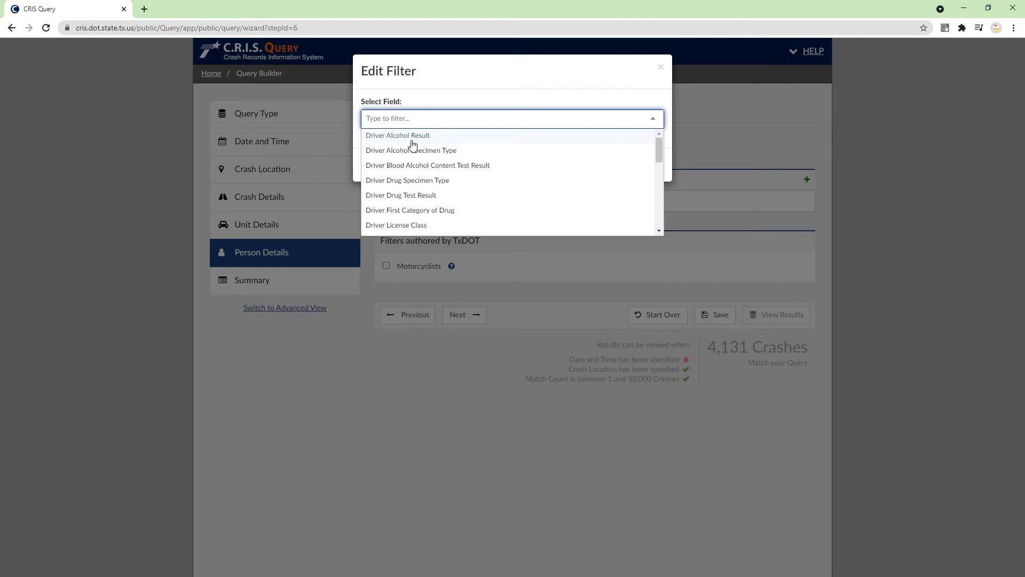
# Browse the person fields, then close the list and discard the person filter.
pyautogui.scroll(-2, 412, 143)
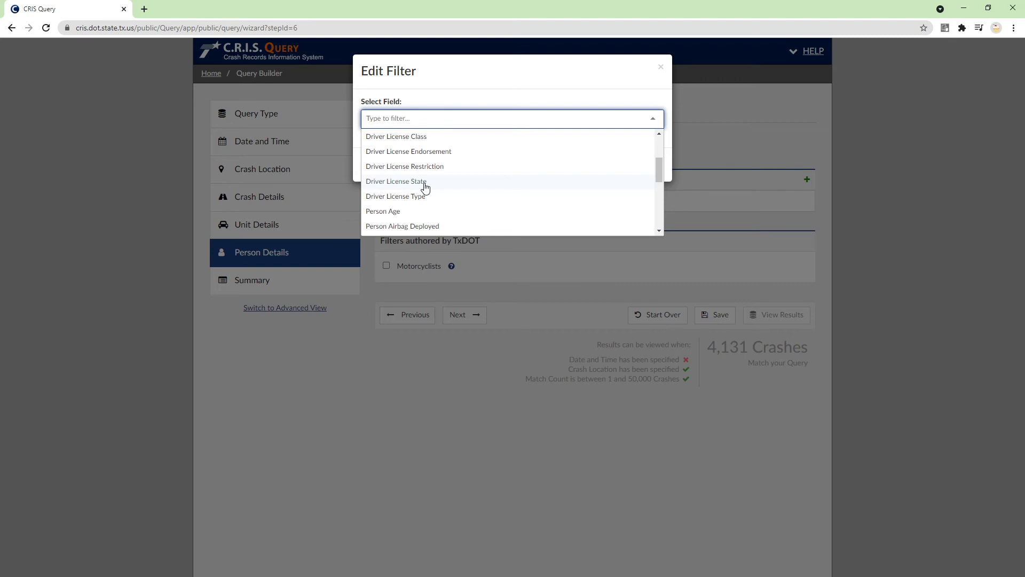
pyautogui.scroll(-2, 426, 187)
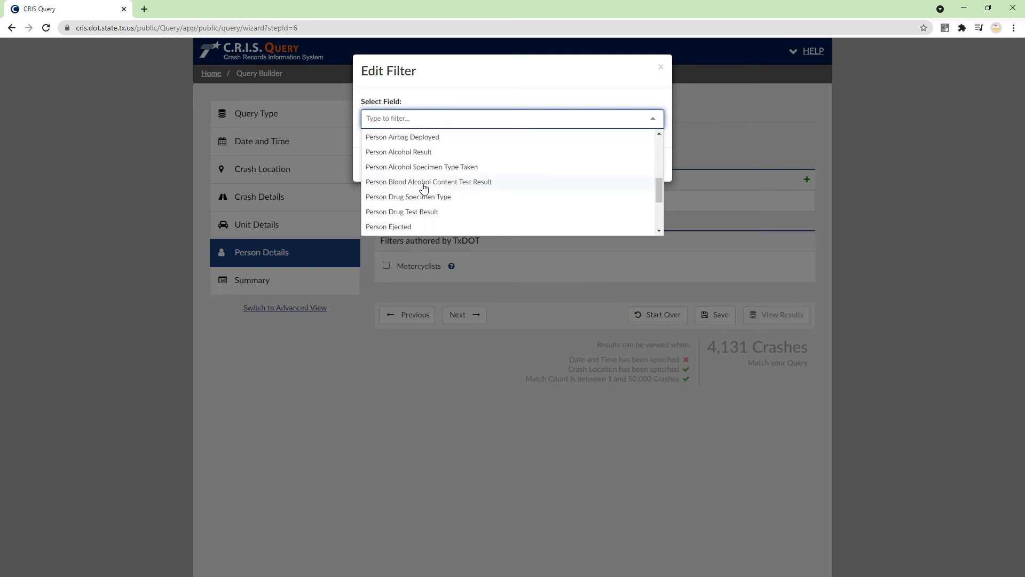
pyautogui.scroll(-2, 424, 187)
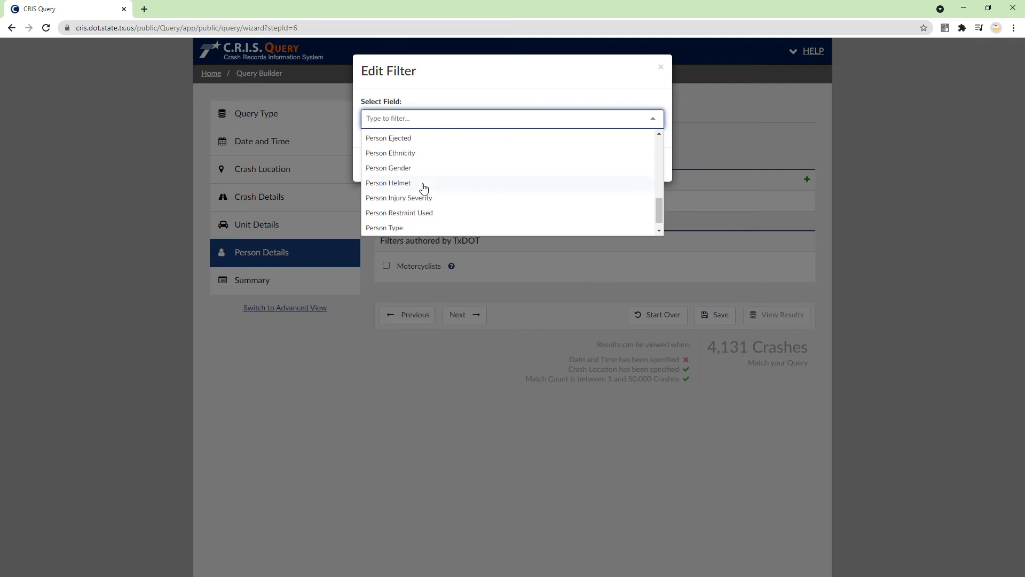
pyautogui.scroll(-1, 424, 188)
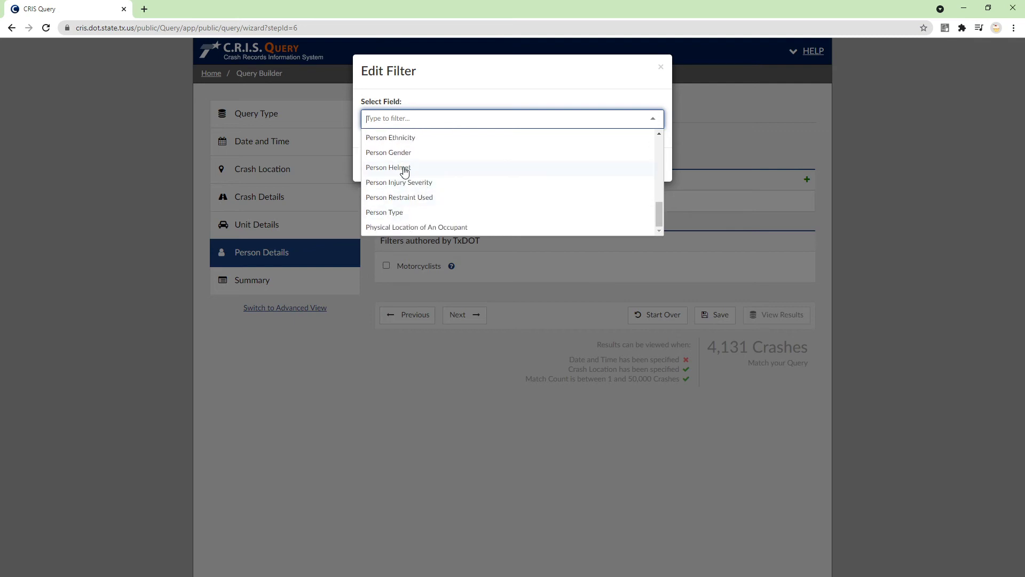
pyautogui.scroll(2, 405, 171)
pyautogui.scroll(-2, 405, 175)
pyautogui.scroll(2, 414, 158)
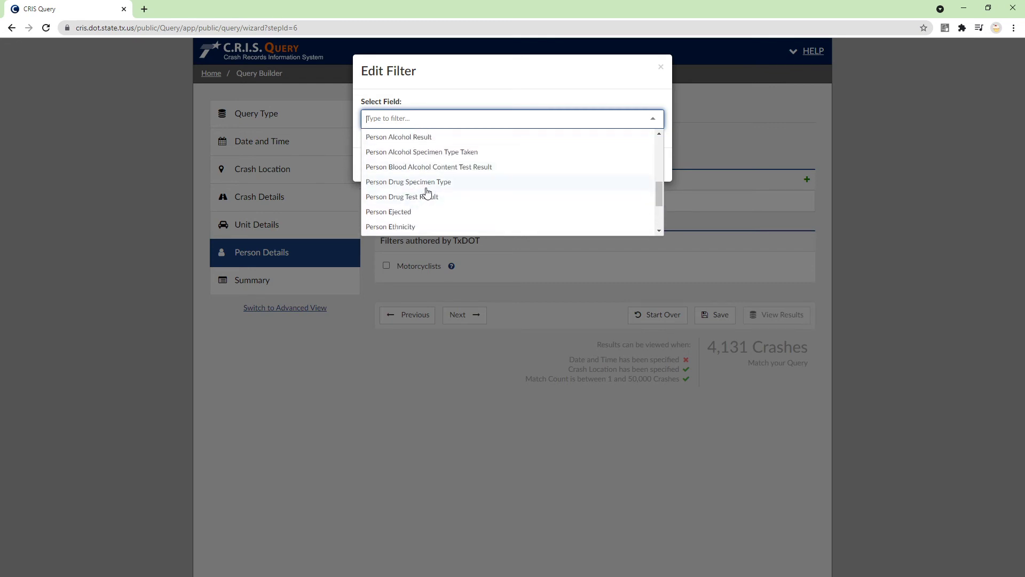
pyautogui.scroll(2, 426, 195)
pyautogui.scroll(2, 428, 169)
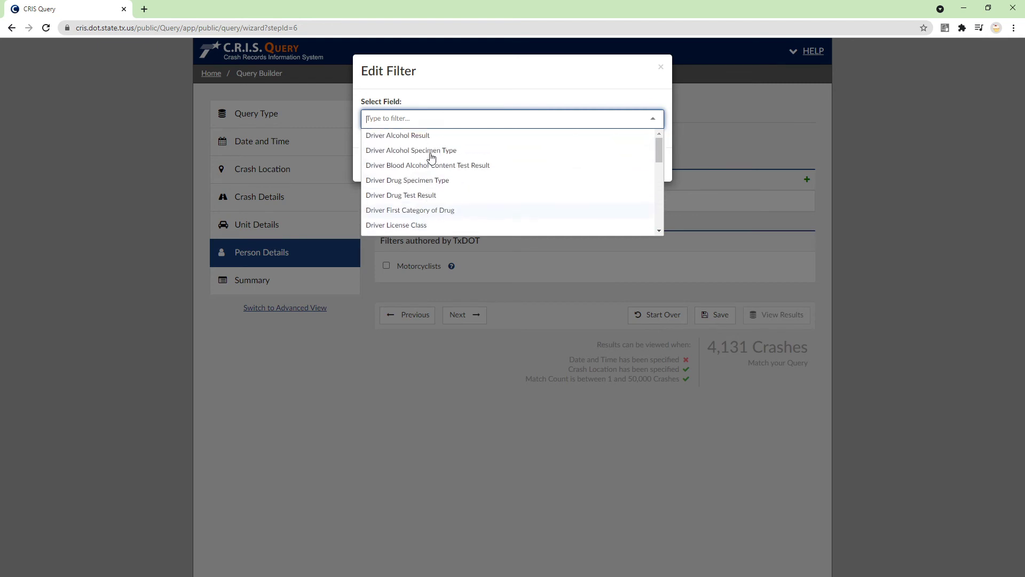
pyautogui.scroll(-6, 429, 160)
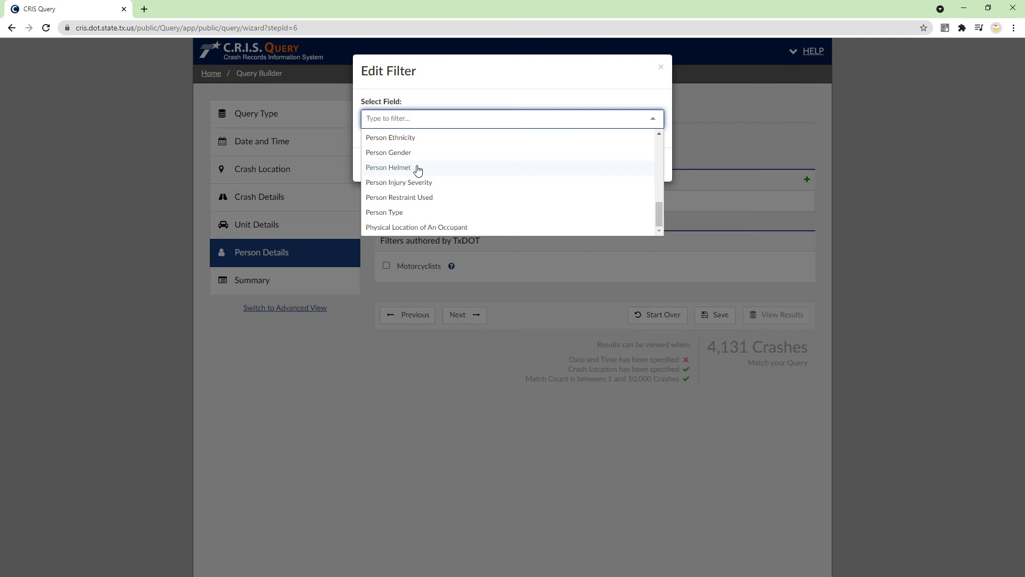
pyautogui.moveTo(659, 209); pyautogui.dragTo(610, 93)
pyautogui.click(610, 92)
pyautogui.click(640, 166)
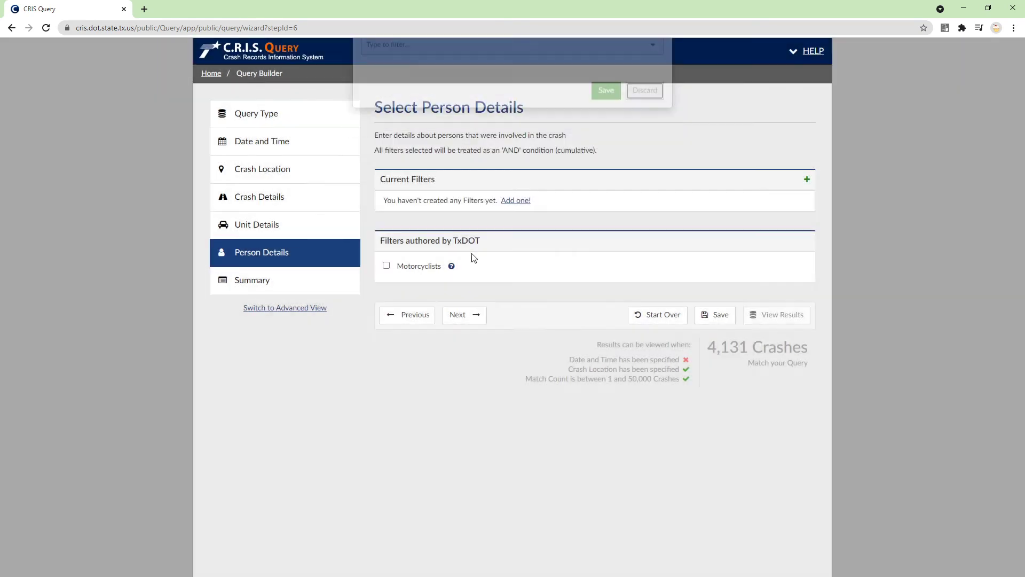
# Open the Summary and scroll through the HARRIS county and K - FATAL INJURY criteria.
pyautogui.click(458, 316)
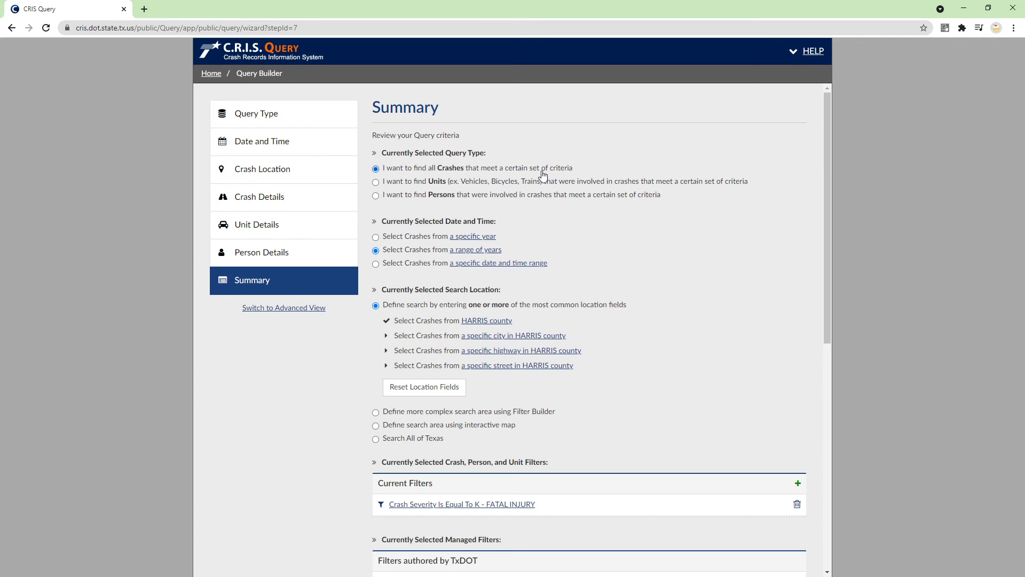
pyautogui.scroll(-2, 477, 197)
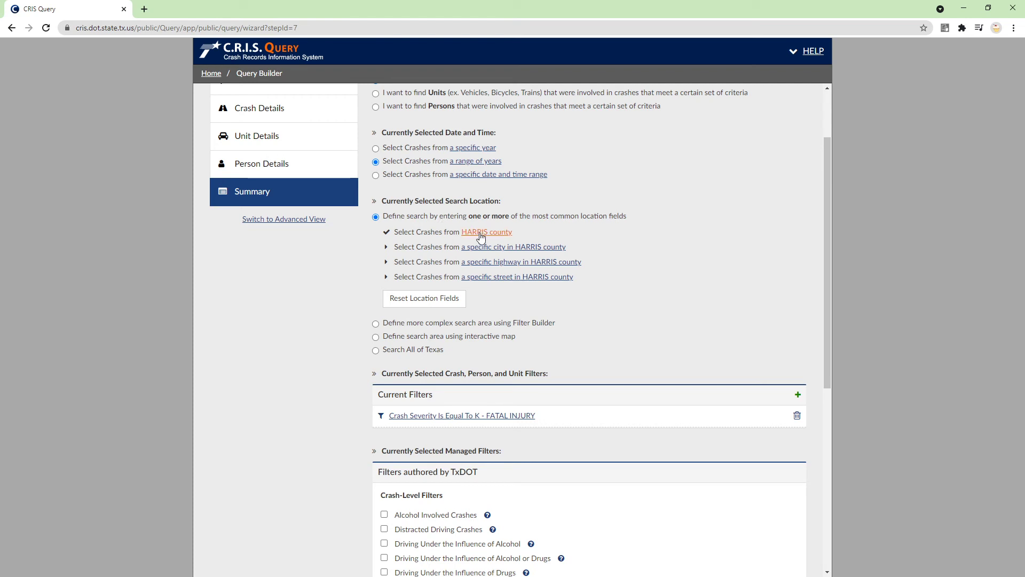
pyautogui.scroll(-3, 460, 247)
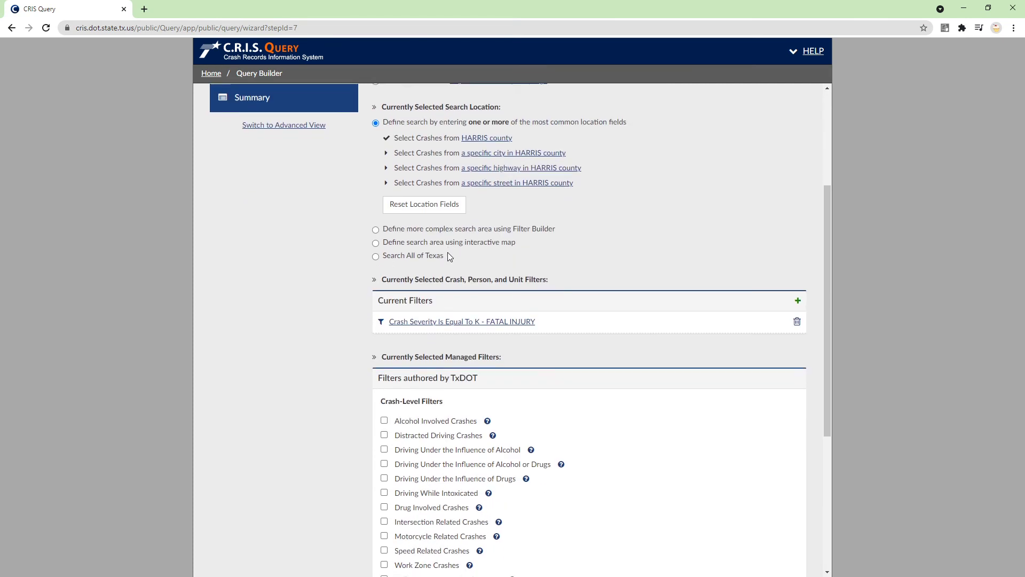
pyautogui.scroll(-1, 447, 256)
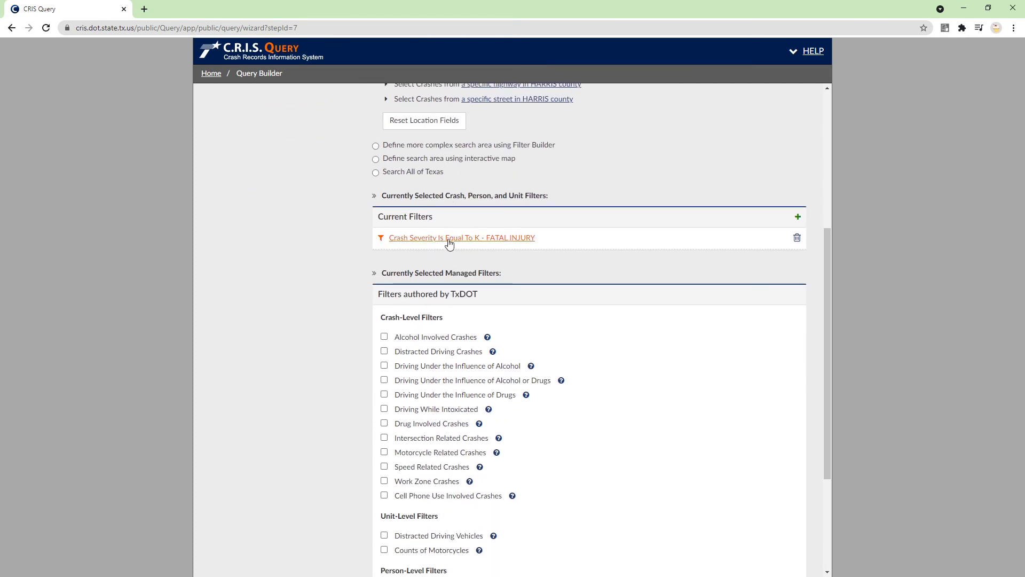
pyautogui.scroll(-2, 512, 243)
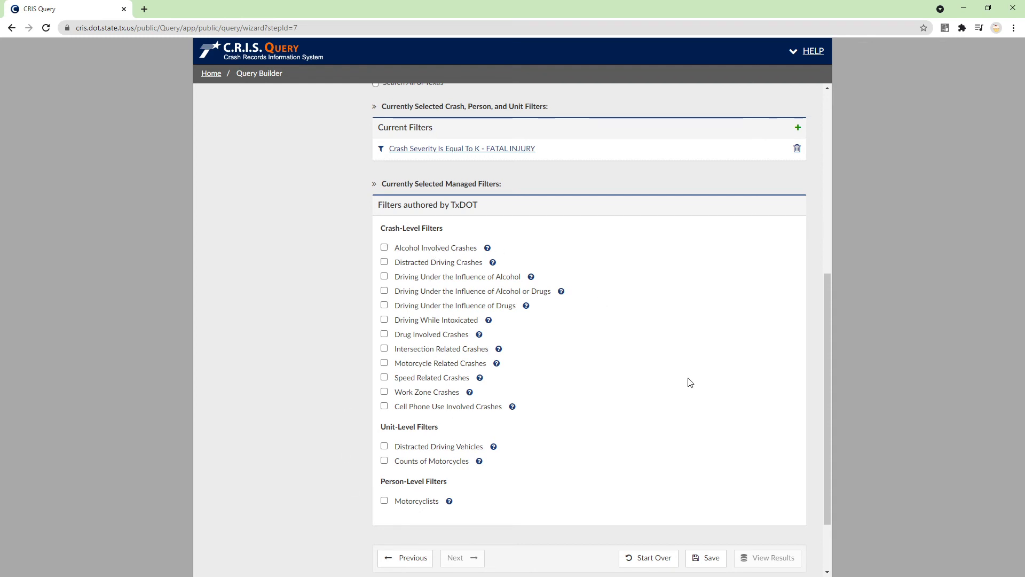
pyautogui.click(712, 558)
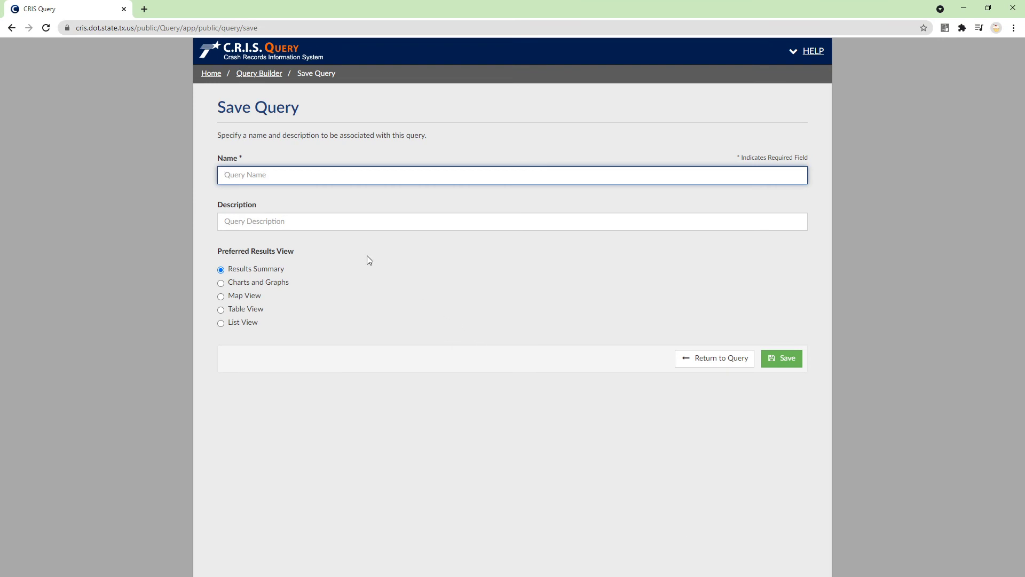
pyautogui.click(700, 357)
pyautogui.scroll(-8, 741, 525)
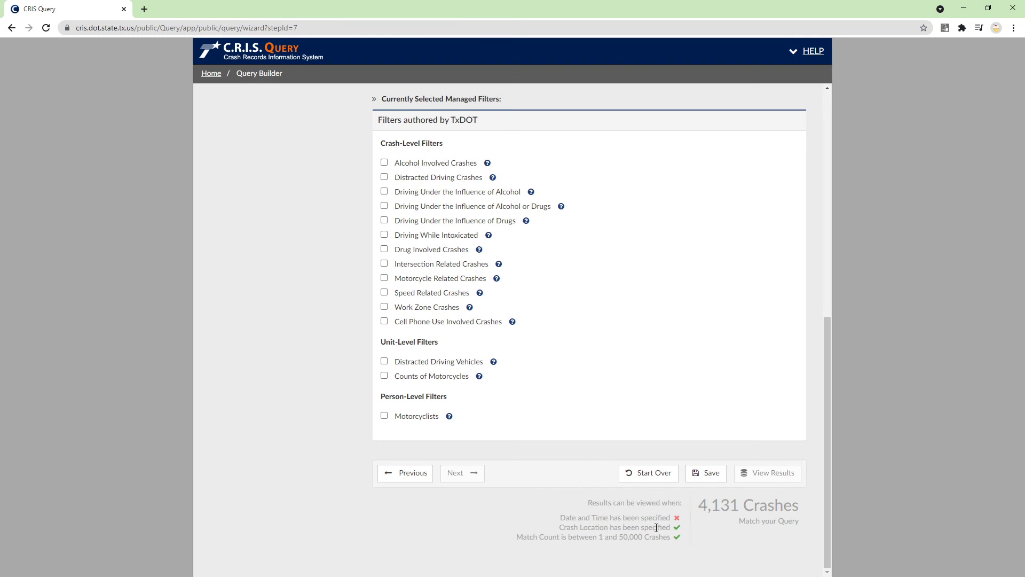
# Set the query's year range to begin 2018 and end 2020, leaving 1,266 crashes.
pyautogui.scroll(8, 584, 515)
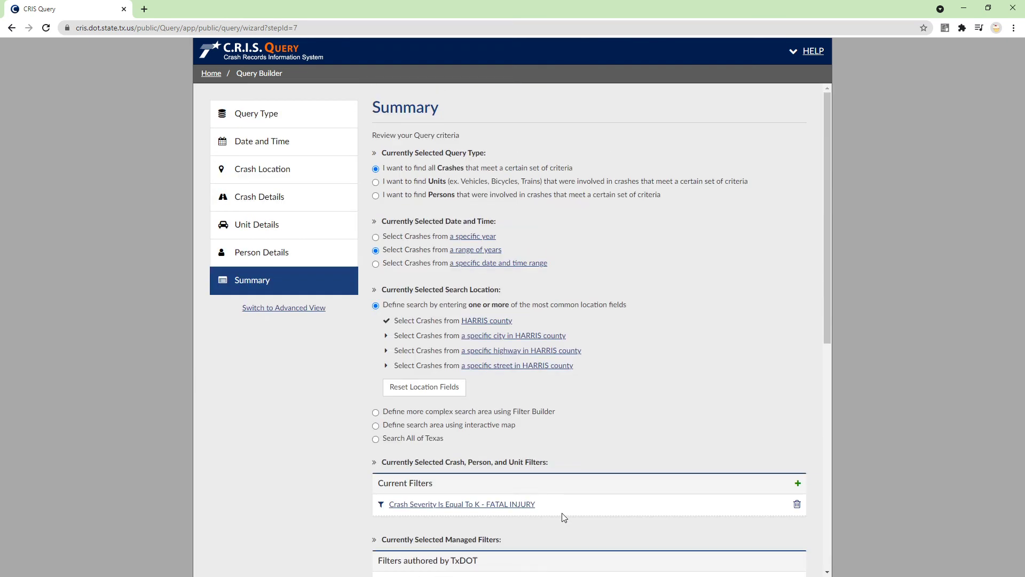
pyautogui.click(486, 251)
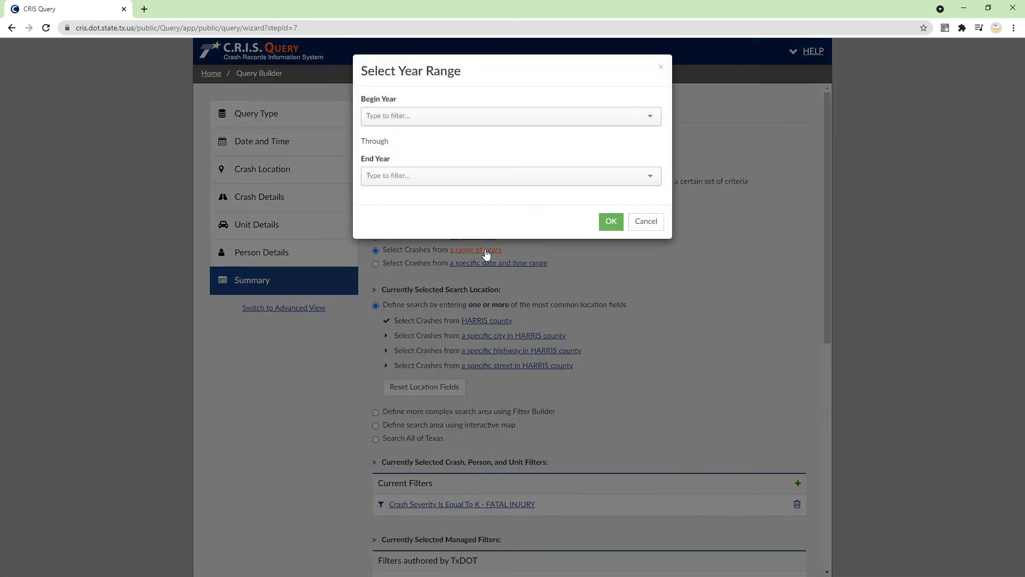
pyautogui.click(423, 117)
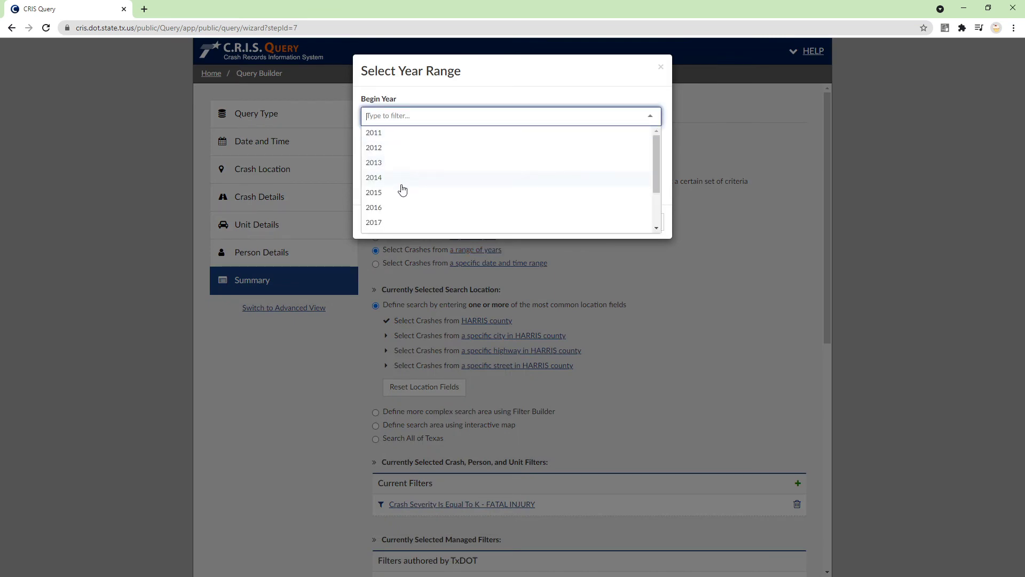
pyautogui.scroll(-1, 398, 196)
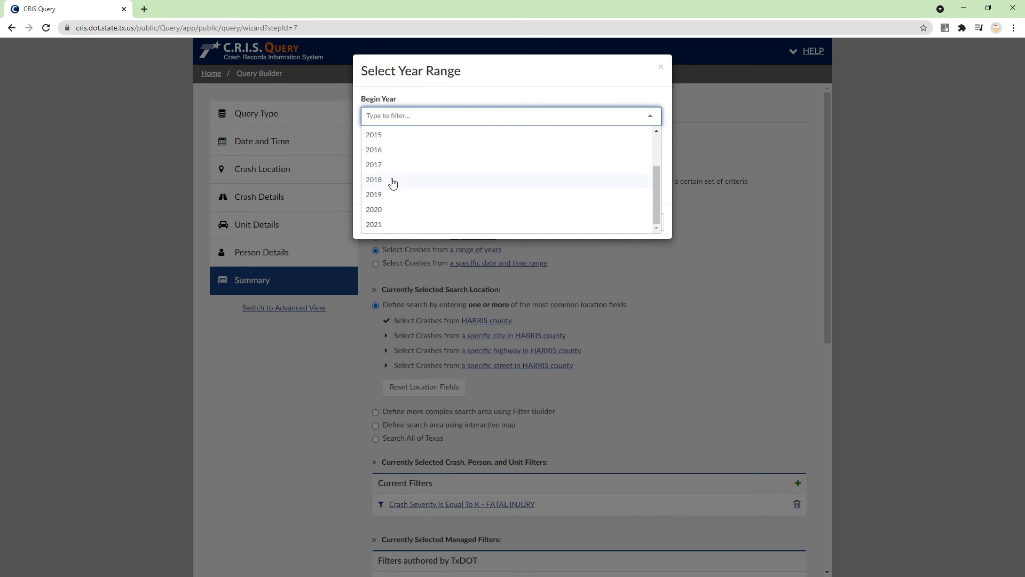
pyautogui.click(392, 182)
pyautogui.click(393, 176)
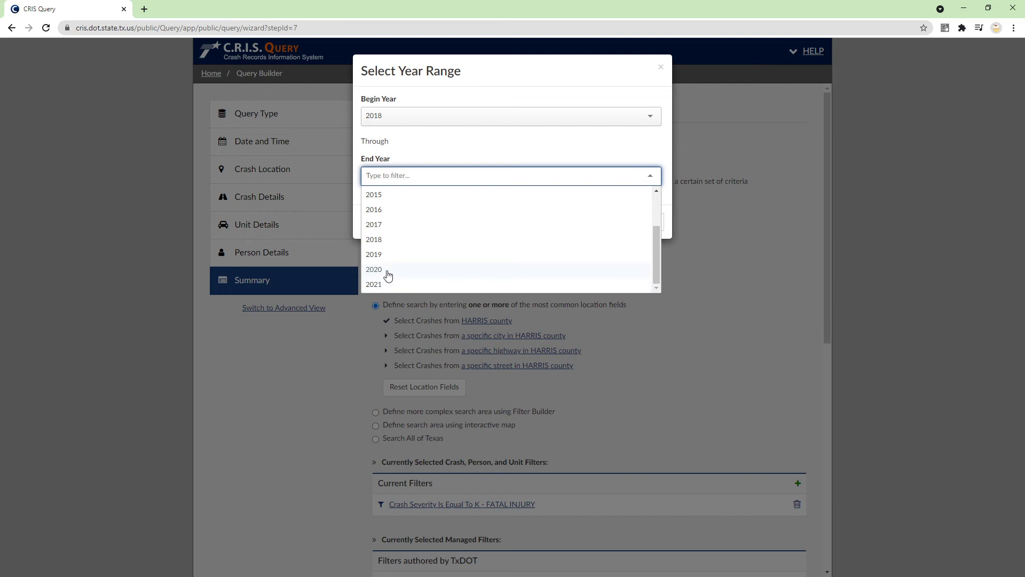
pyautogui.click(387, 273)
pyautogui.click(608, 222)
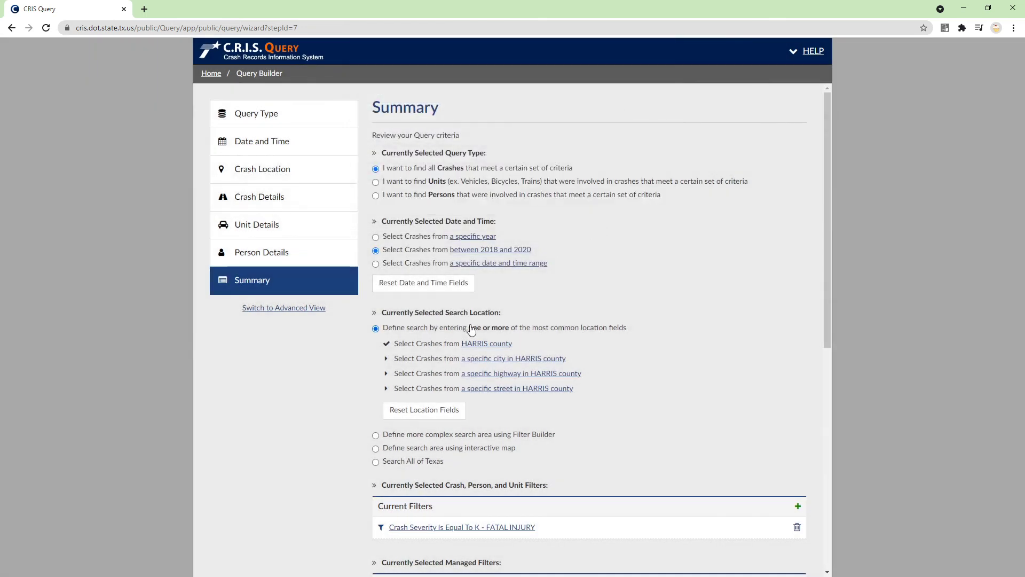
pyautogui.scroll(-8, 468, 352)
pyautogui.scroll(-1, 694, 505)
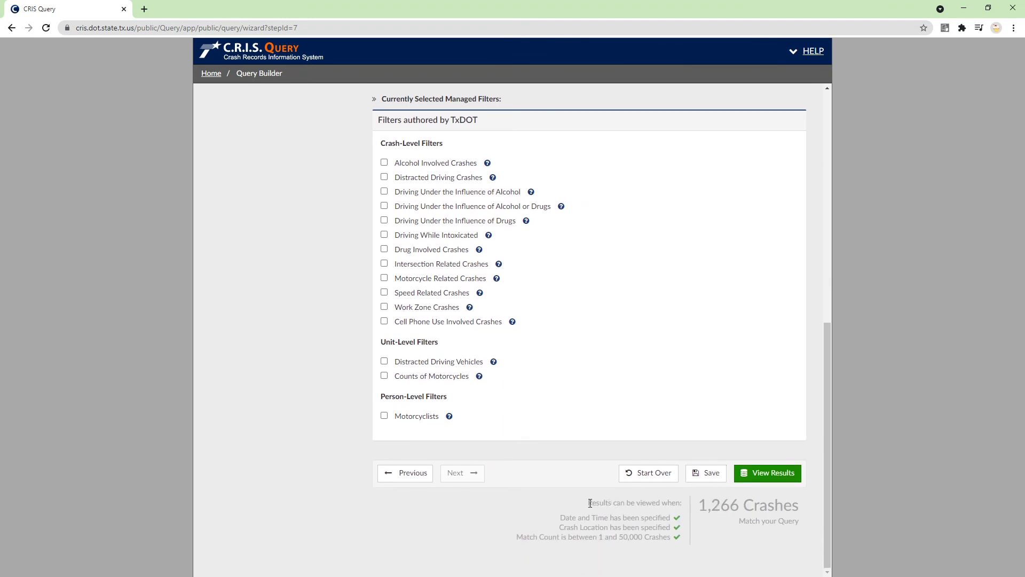
# Run the Harris fatal 2018–2020 query to show 1266 crashes, 2640 units, 3310 persons.
pyautogui.moveTo(602, 502); pyautogui.dragTo(753, 509)
pyautogui.click(713, 500)
pyautogui.click(763, 474)
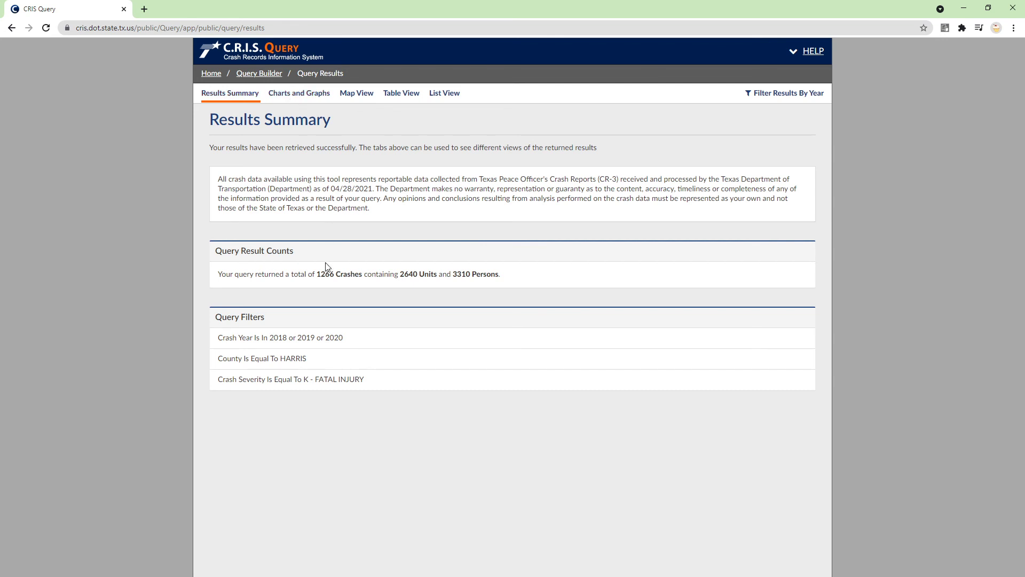
# Browse the result views and settle on Map View plotting 1223 of 1266 crashes.
pyautogui.click(304, 98)
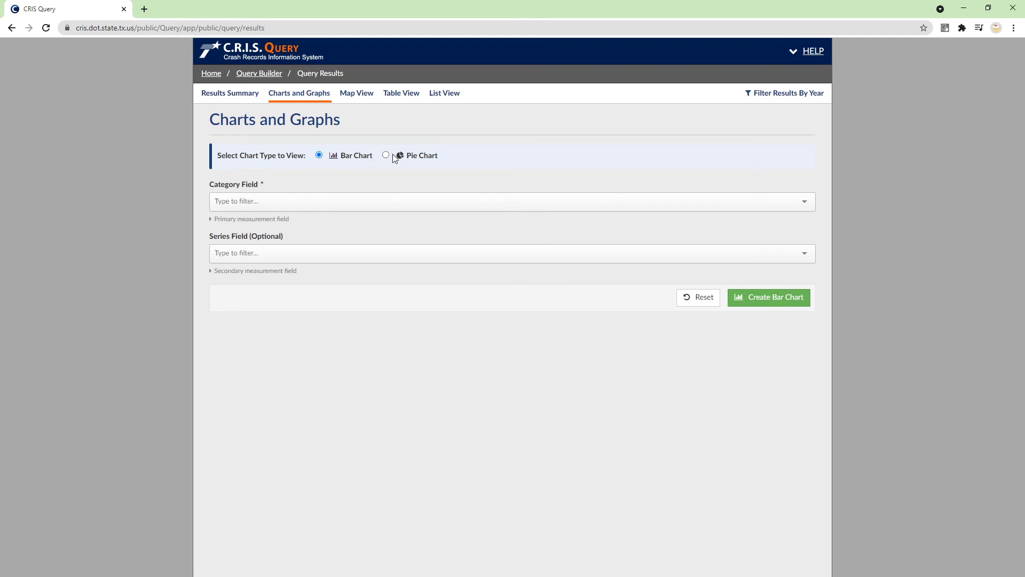
pyautogui.click(356, 94)
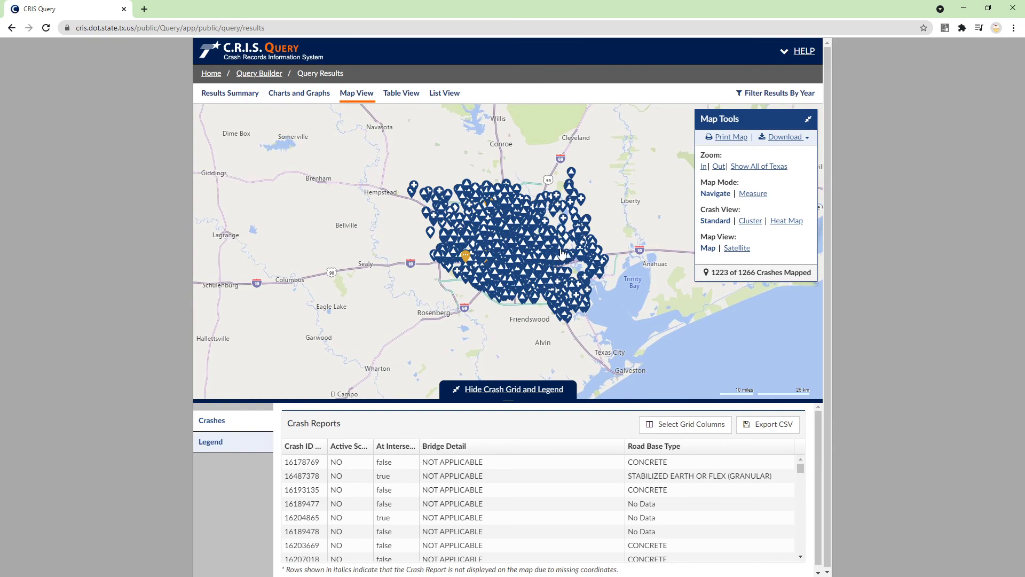
pyautogui.scroll(1, 516, 260)
pyautogui.scroll(3, 474, 236)
pyautogui.scroll(-3, 475, 235)
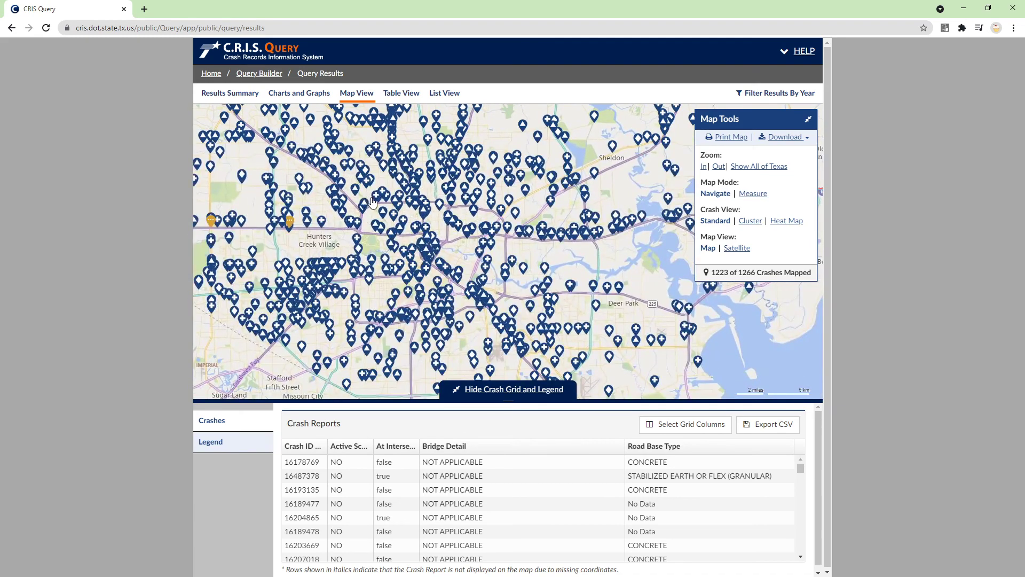
pyautogui.scroll(-3, 372, 201)
pyautogui.scroll(-3, 389, 450)
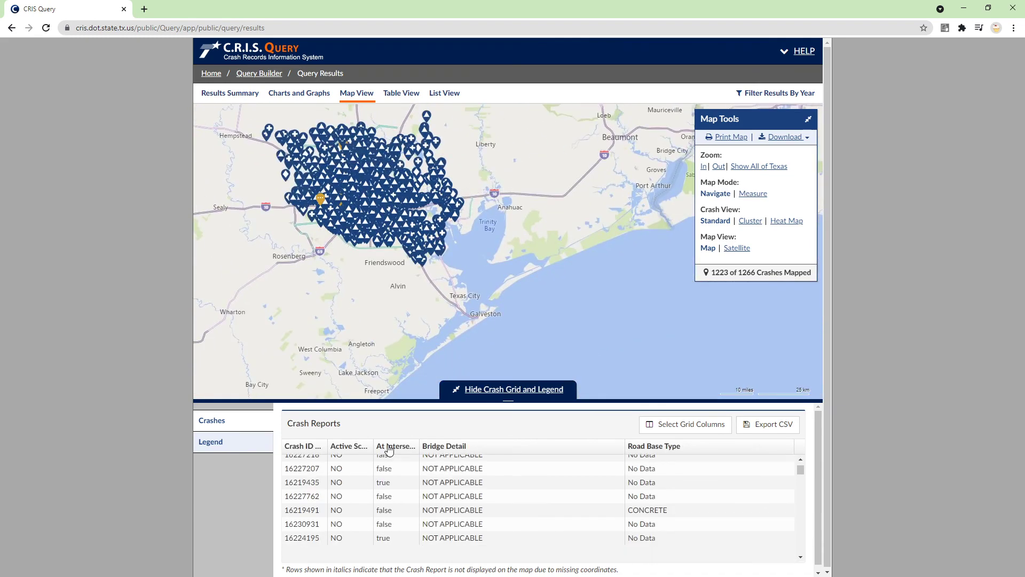
pyautogui.click(408, 97)
pyautogui.click(444, 94)
pyautogui.click(363, 98)
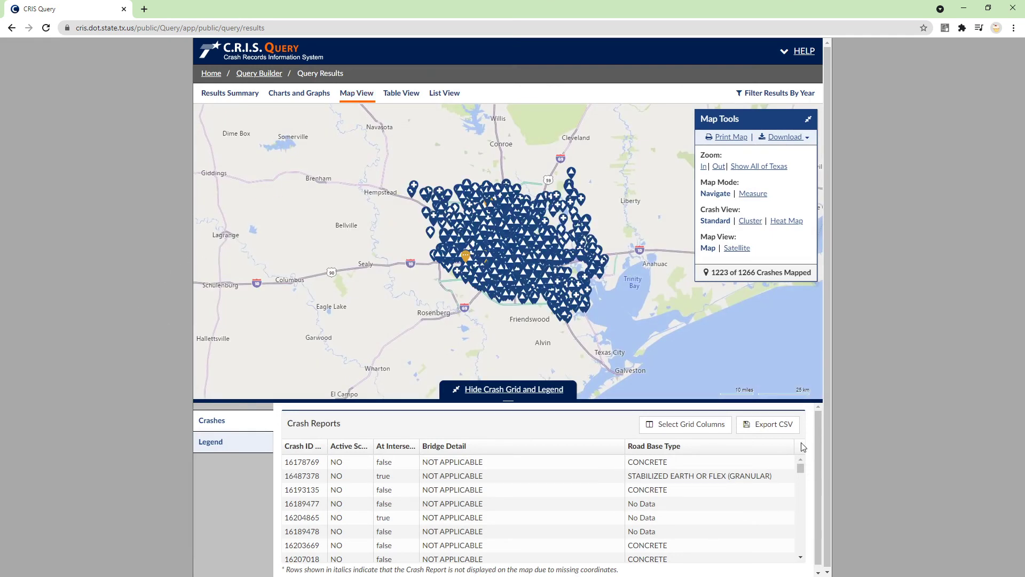
# Export the crash reports grid to the Desktop as my_map_grid.csv.
pyautogui.click(757, 432)
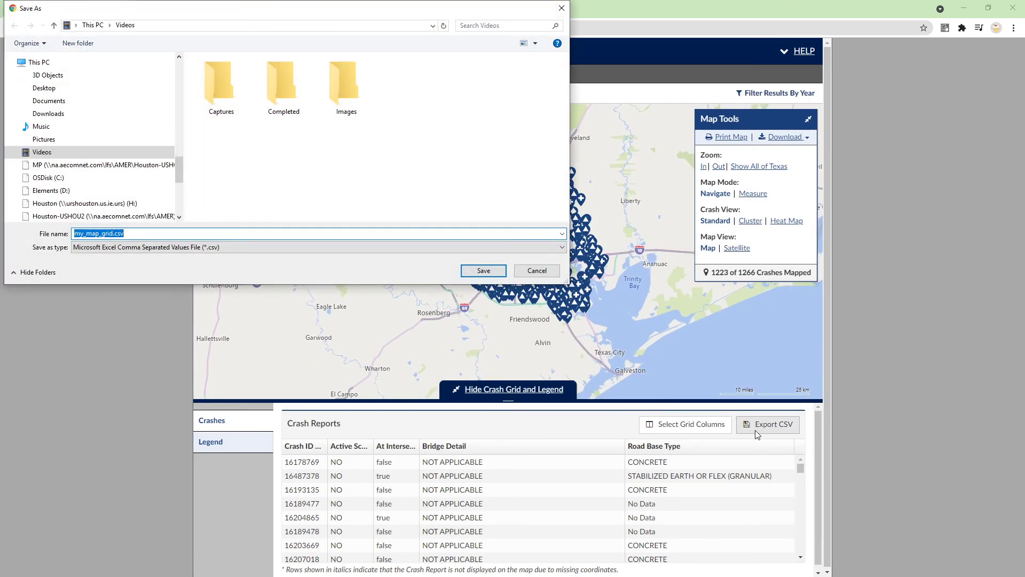
pyautogui.moveTo(403, 2); pyautogui.dragTo(518, 182)
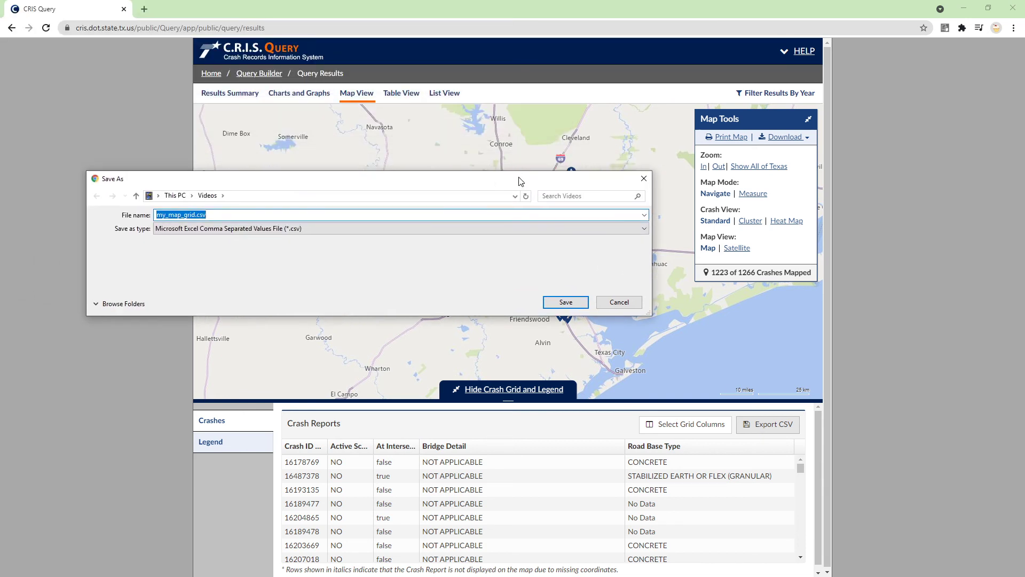
pyautogui.click(176, 196)
pyautogui.moveTo(257, 171); pyautogui.dragTo(257, 148)
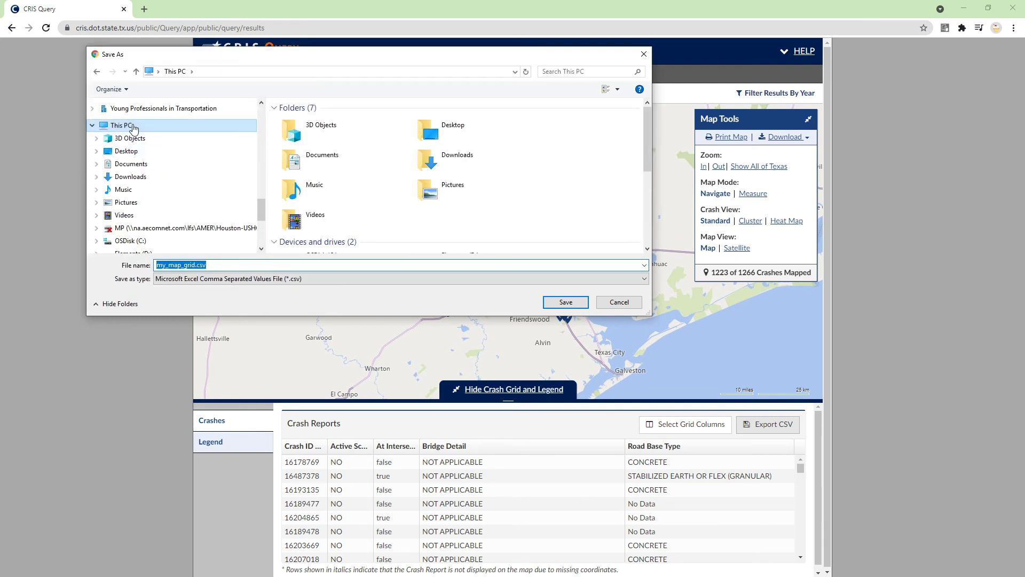
pyautogui.click(126, 151)
pyautogui.click(196, 265)
pyautogui.click(196, 265)
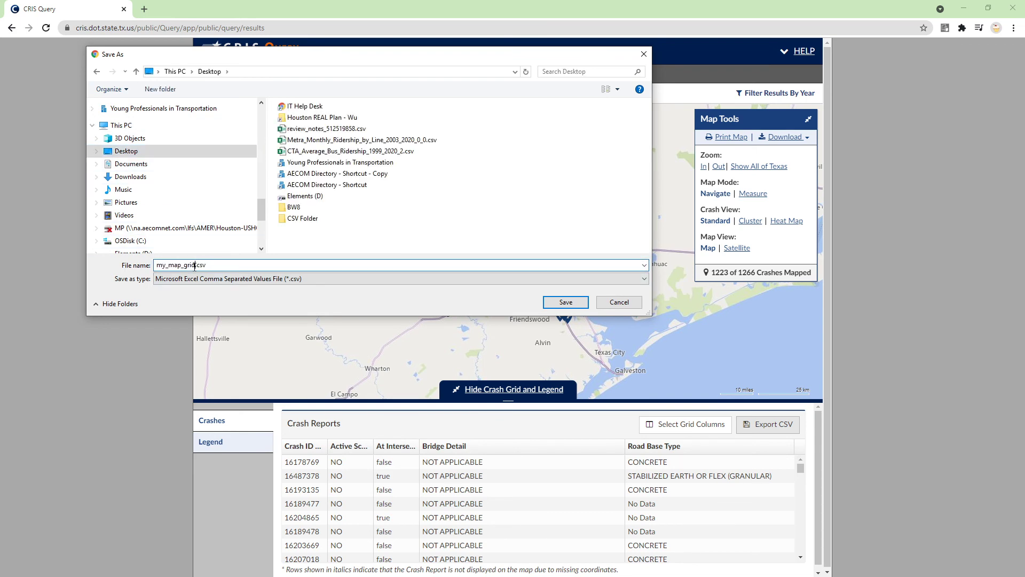
pyautogui.click(550, 302)
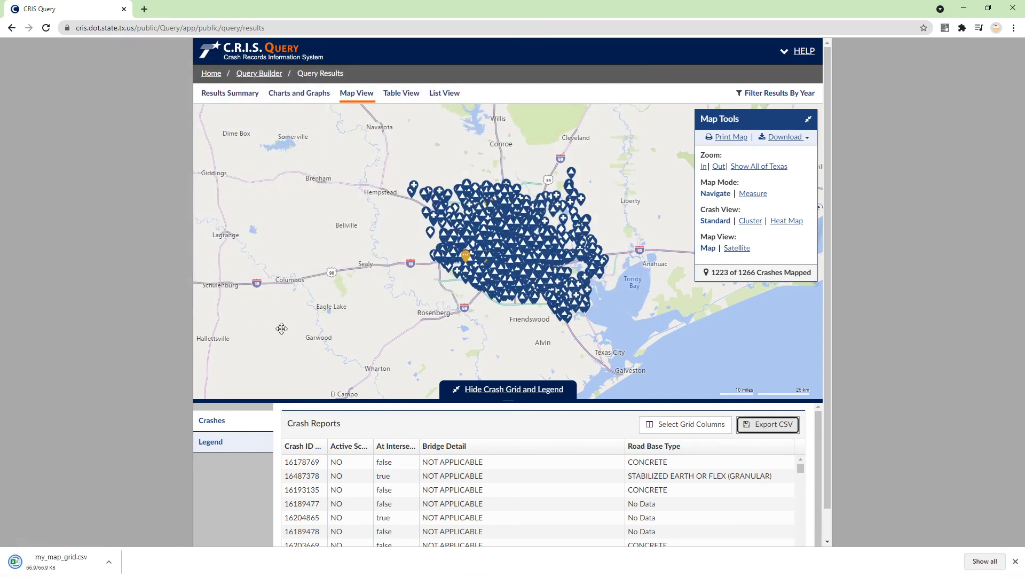
# Open my_map_grid.csv in Excel and autofit column A's width.
pyautogui.click(67, 571)
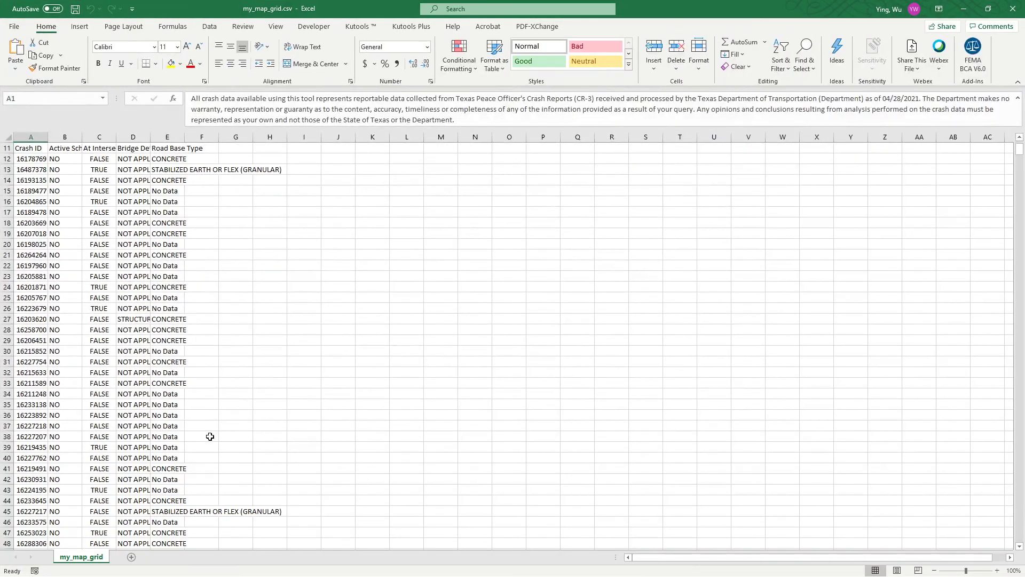
pyautogui.scroll(3, 210, 436)
pyautogui.click(32, 139)
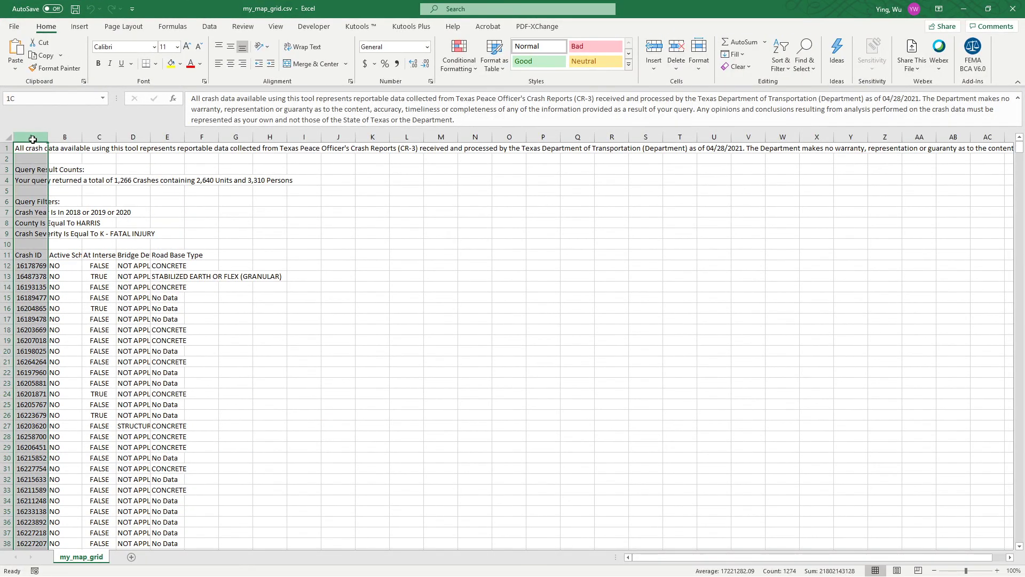
pyautogui.moveTo(32, 140); pyautogui.dragTo(235, 138)
pyautogui.doubleClick(184, 137)
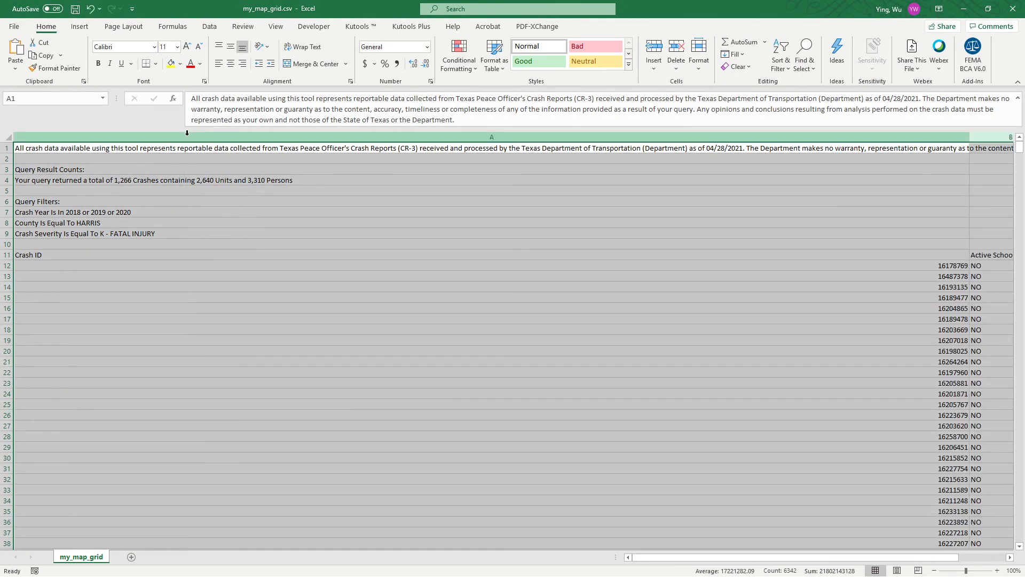
pyautogui.click(337, 340)
# Scroll through the crash listing, then close Excel choosing Don't Save.
pyautogui.moveTo(695, 557); pyautogui.dragTo(727, 555)
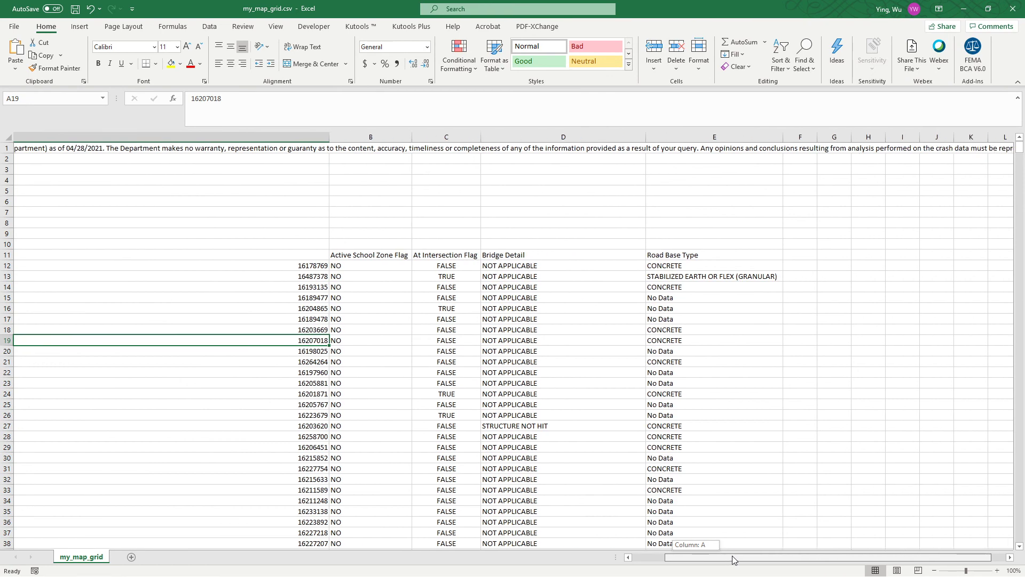
pyautogui.moveTo(735, 555); pyautogui.dragTo(795, 548)
pyautogui.scroll(-8, 245, 401)
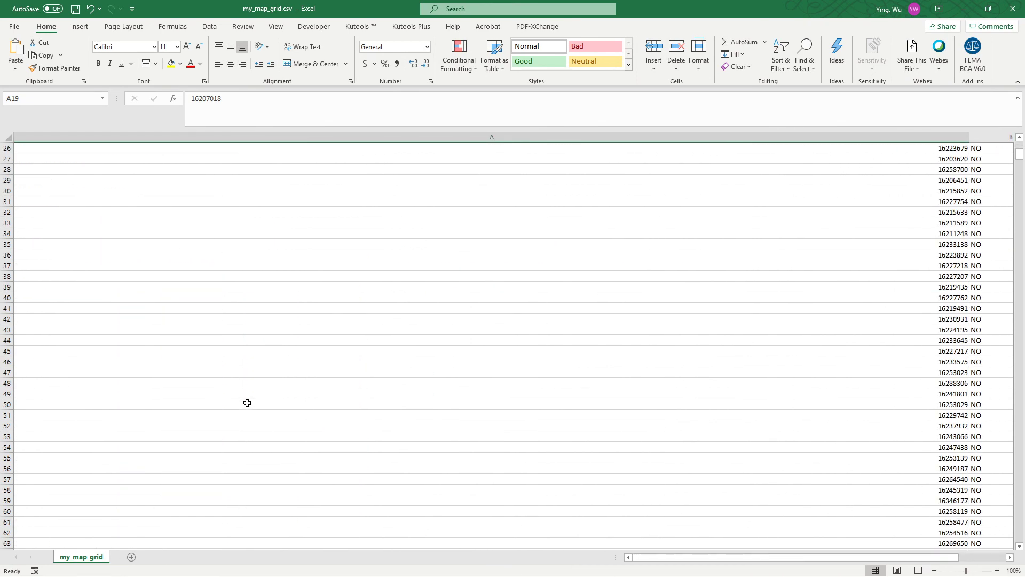
pyautogui.scroll(-8, 245, 401)
pyautogui.click(1012, 8)
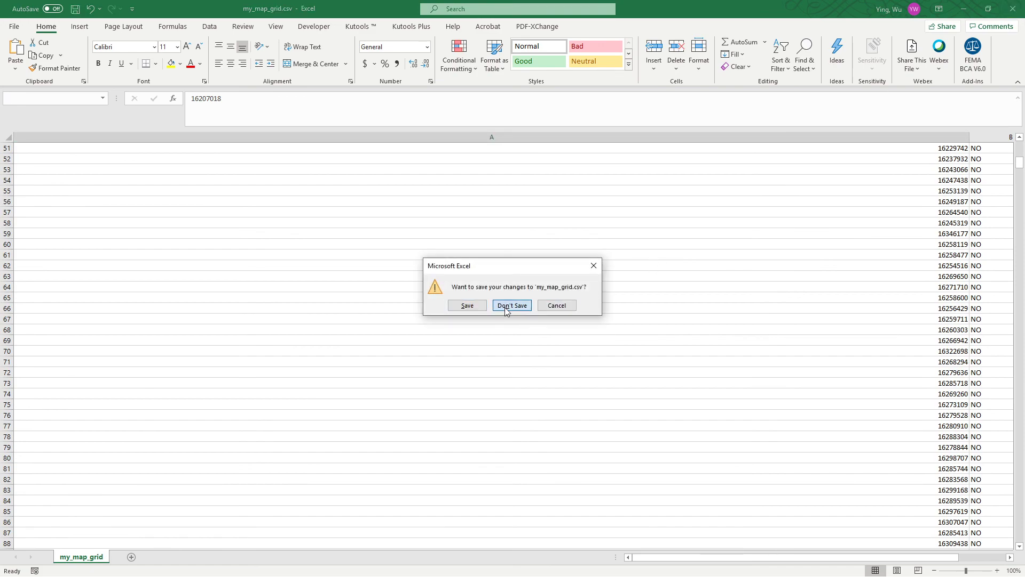
pyautogui.click(507, 306)
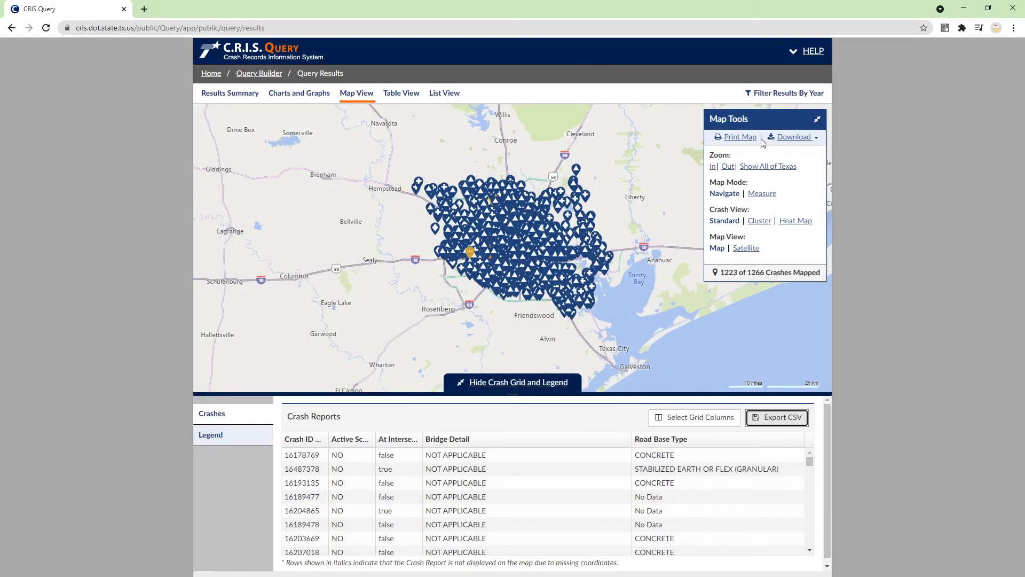
# Switch through Charts and Graphs and Map View to the Table View tab.
pyautogui.click(234, 95)
pyautogui.click(275, 100)
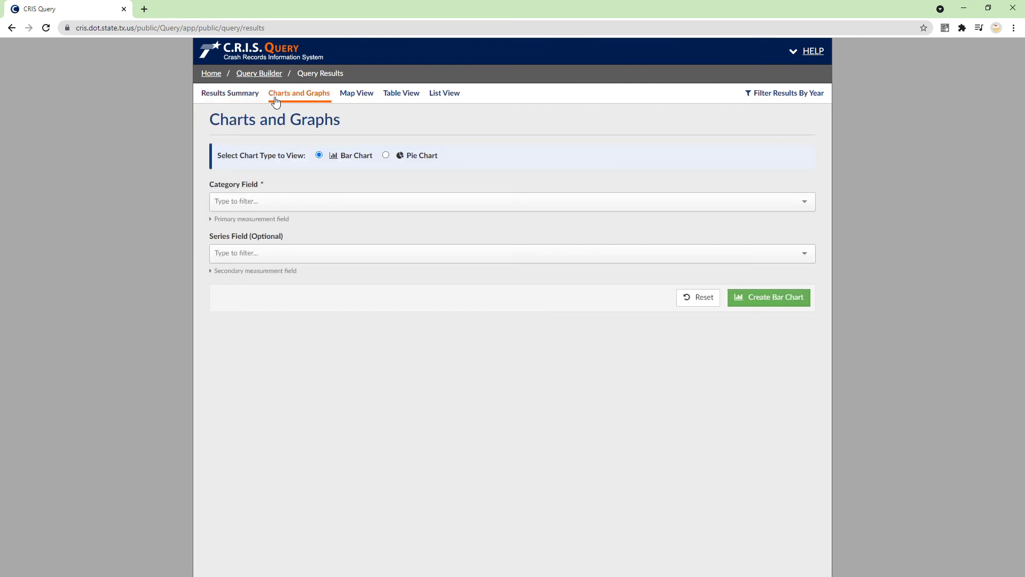
pyautogui.click(355, 98)
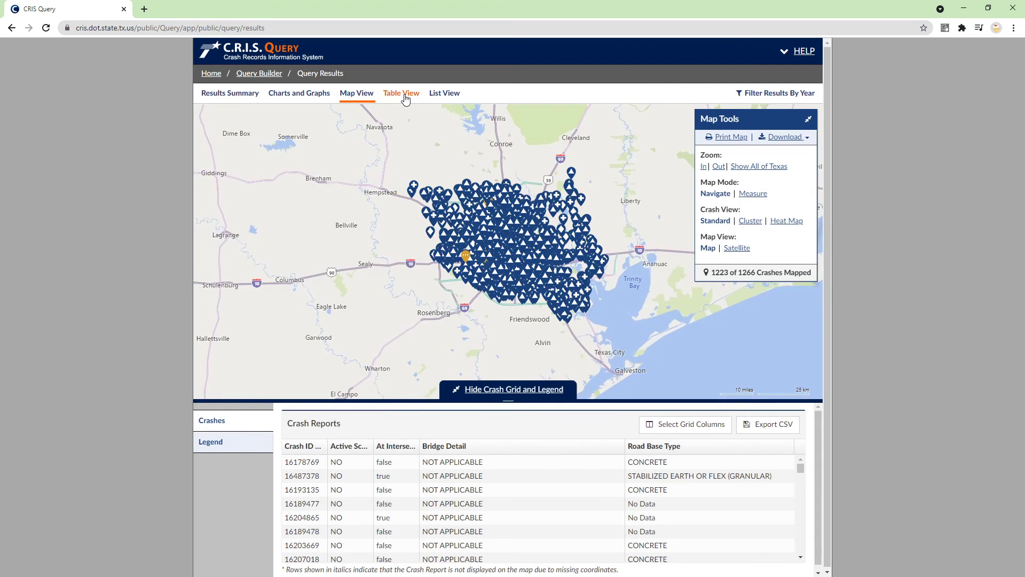
pyautogui.click(404, 97)
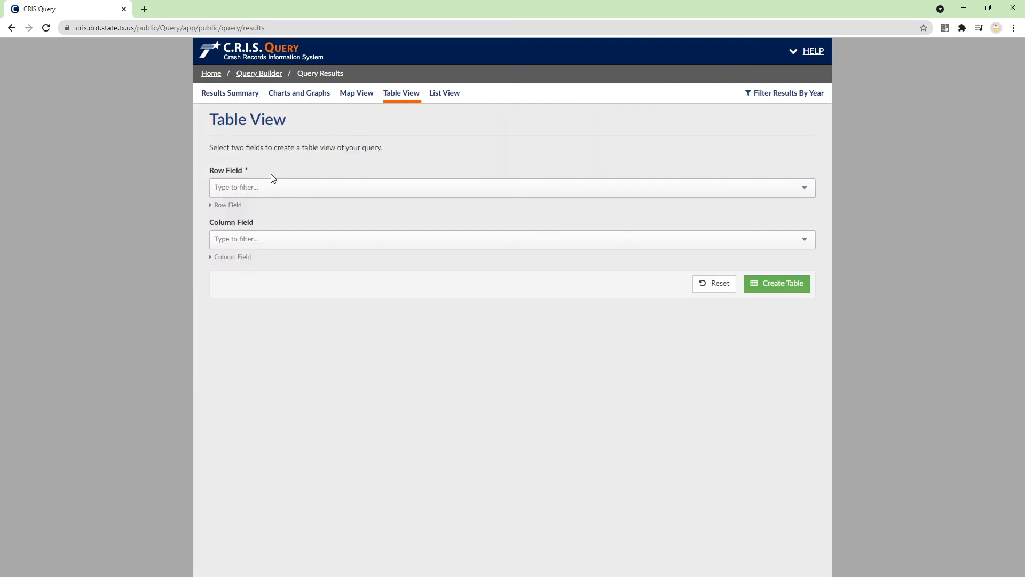
# Look over the Row Field options without choosing any, then go to List View.
pyautogui.click(260, 187)
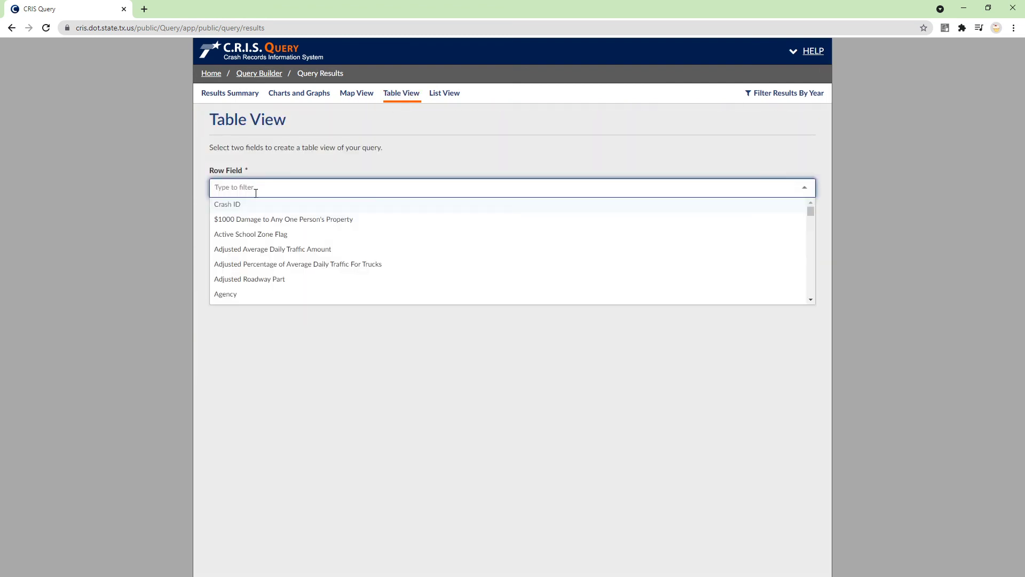
pyautogui.click(248, 153)
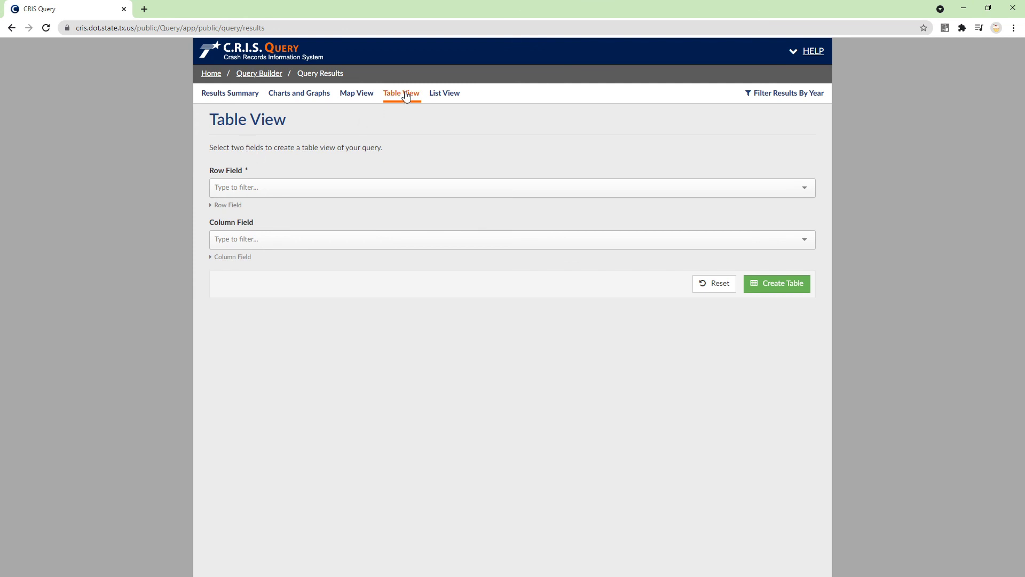
pyautogui.click(281, 191)
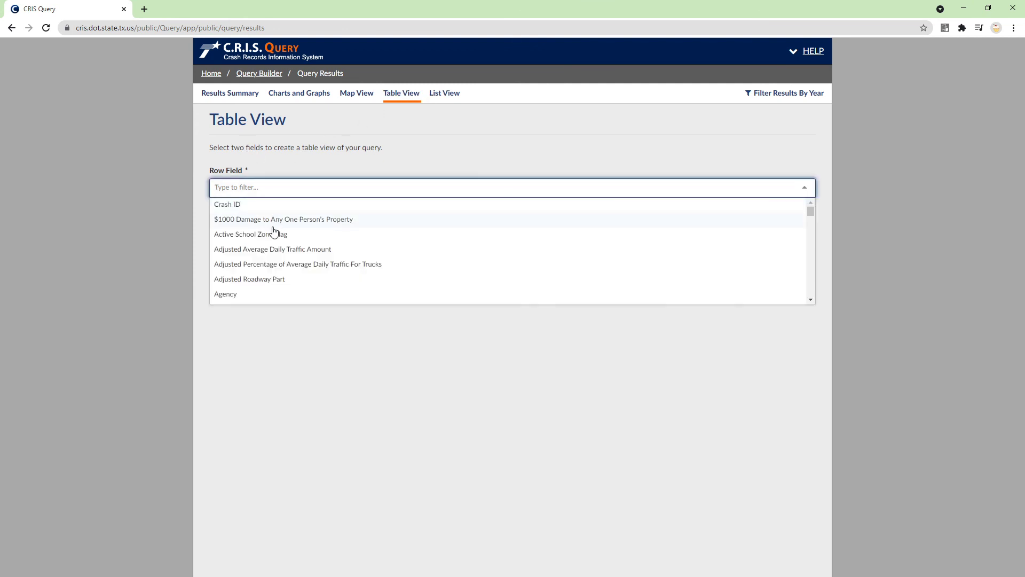
pyautogui.click(314, 185)
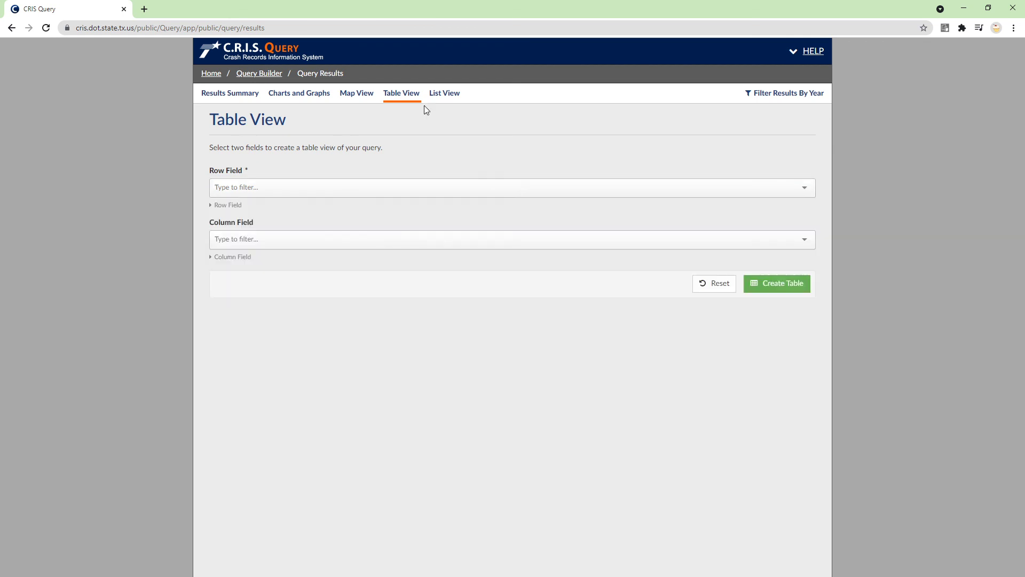
pyautogui.click(451, 93)
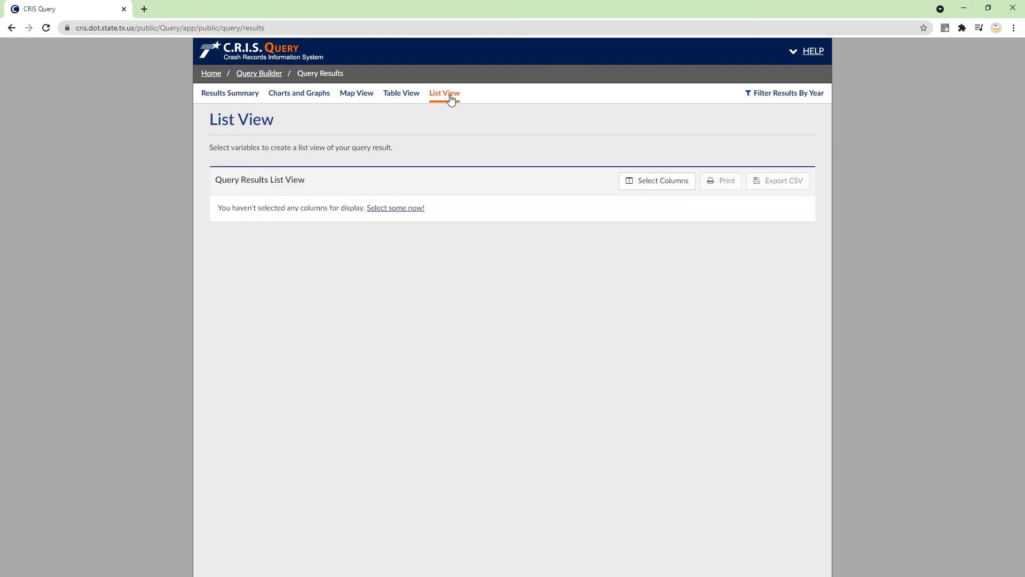
# Open the Select Columns dialog and browse its Crash, Unit and Person field lists.
pyautogui.click(643, 184)
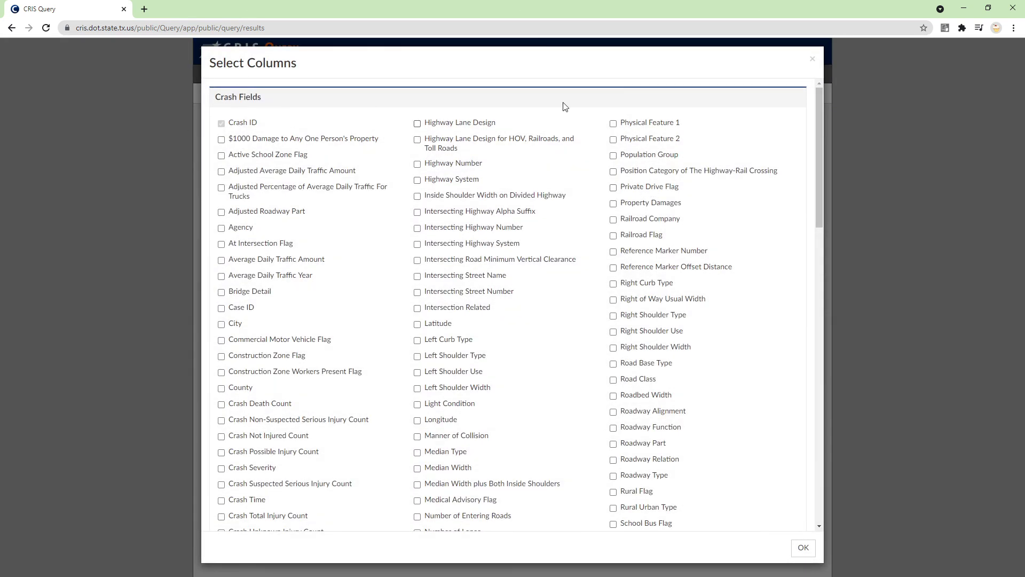
pyautogui.click(816, 58)
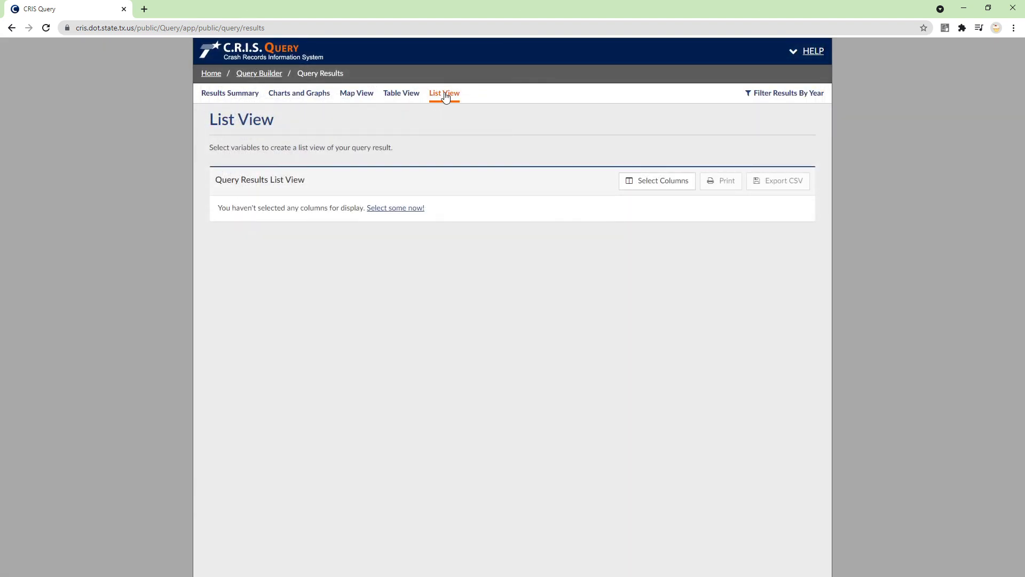
pyautogui.click(647, 189)
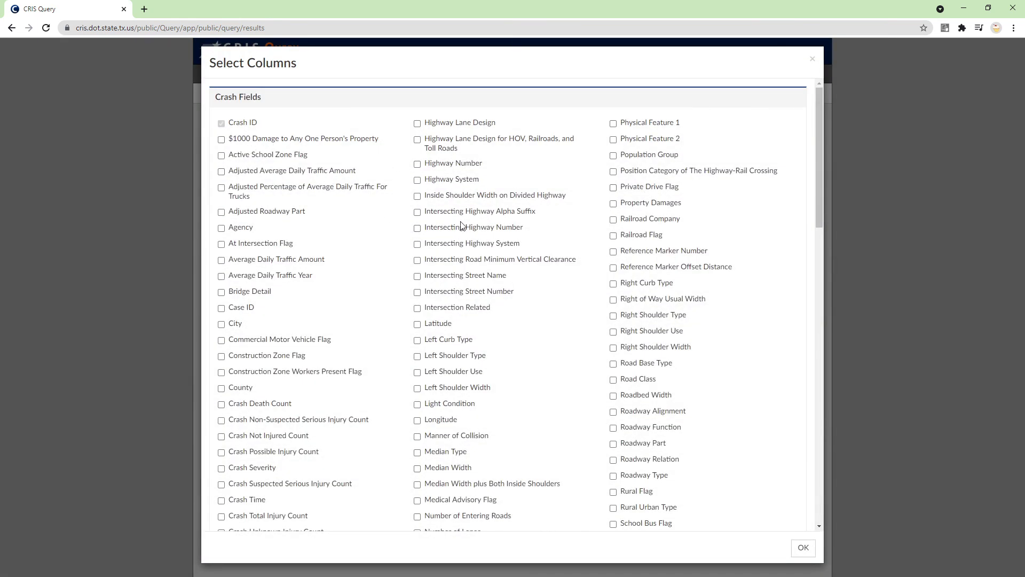
pyautogui.scroll(-8, 462, 224)
pyautogui.scroll(8, 462, 224)
pyautogui.scroll(-15, 396, 238)
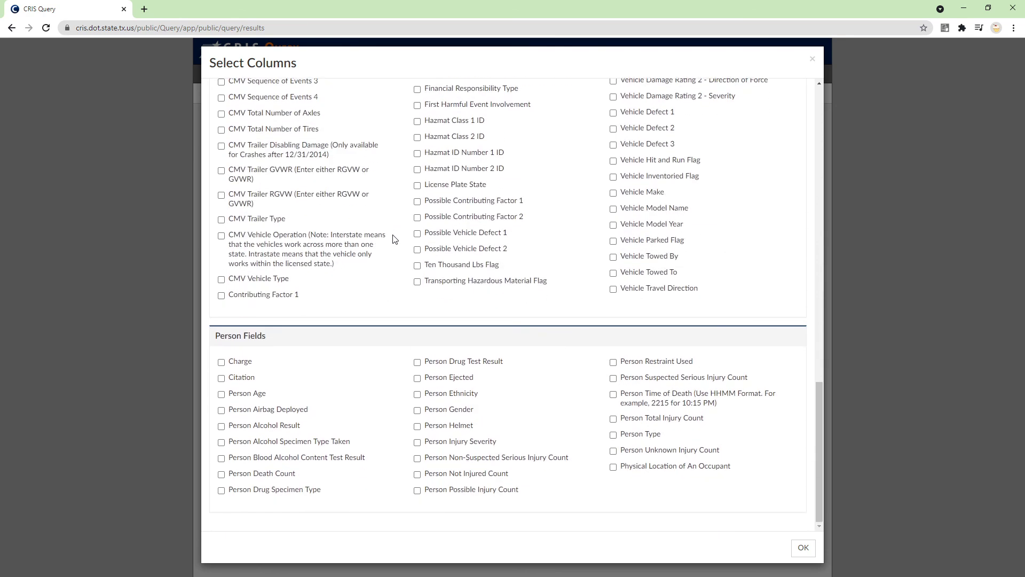
pyautogui.scroll(8, 395, 238)
pyautogui.scroll(10, 395, 239)
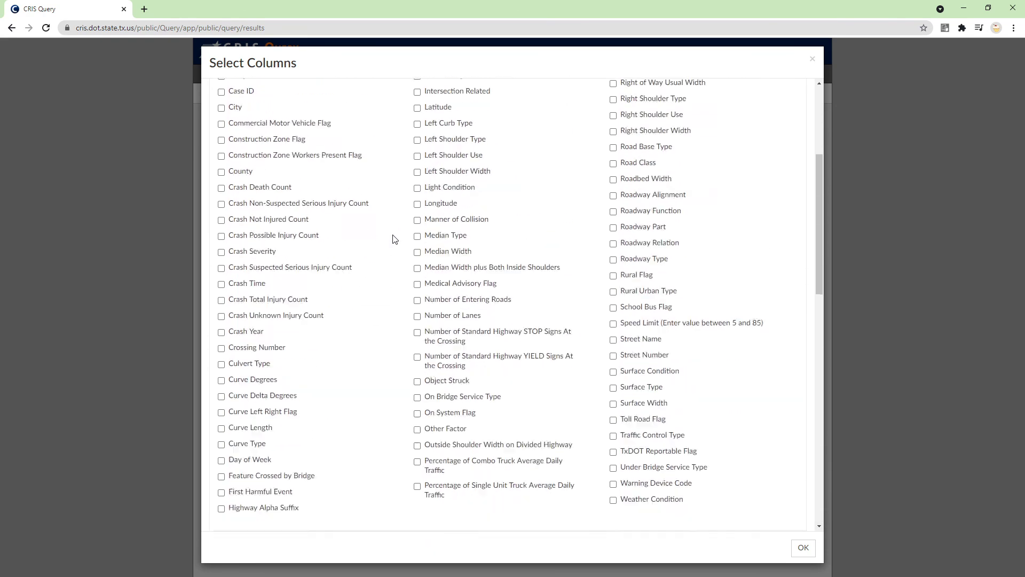
pyautogui.scroll(-2, 247, 398)
pyautogui.scroll(2, 246, 357)
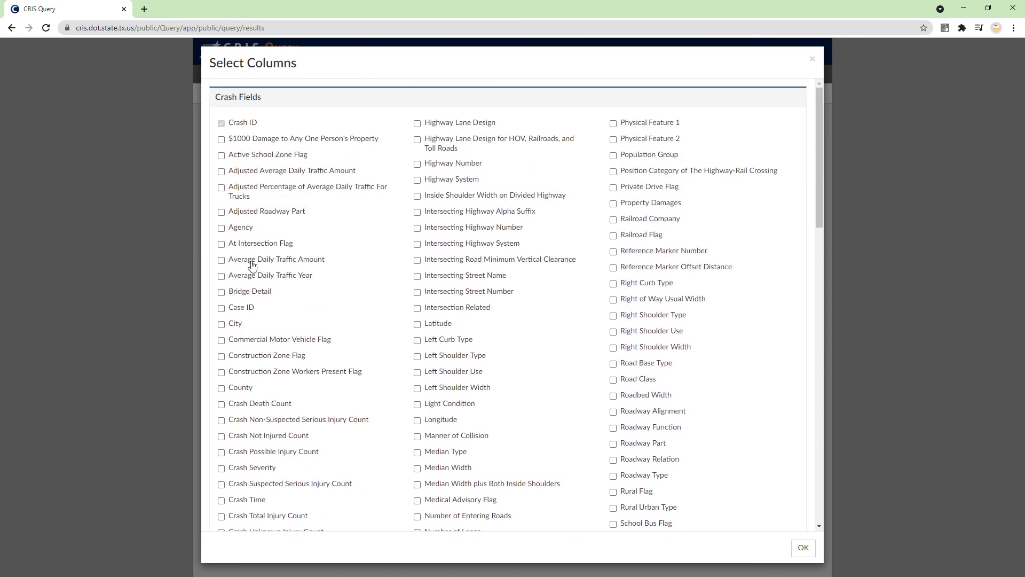
pyautogui.scroll(-20, 256, 160)
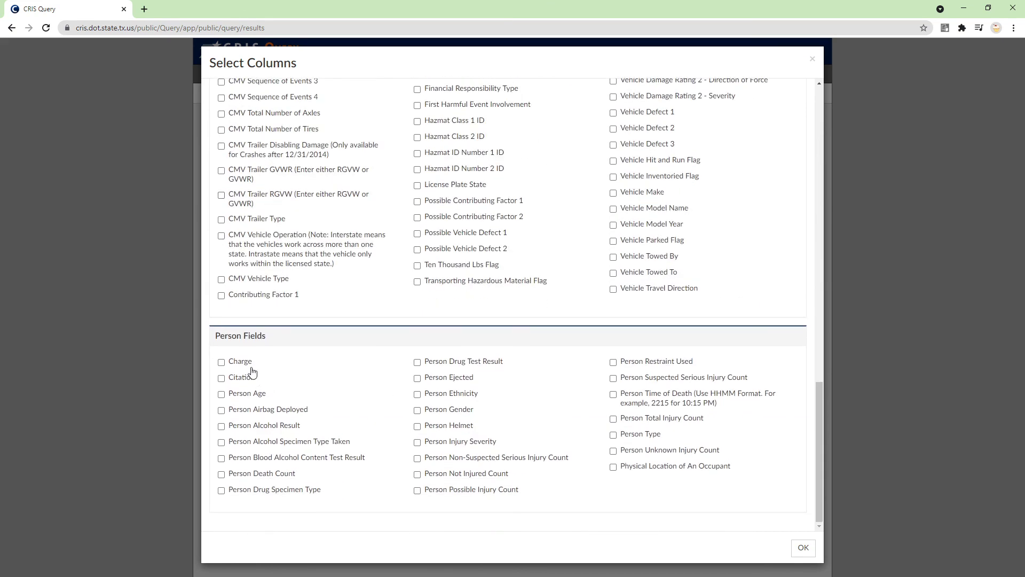
pyautogui.scroll(20, 255, 371)
# Tick At Intersection Flag, Average Daily Traffic Amount and Year, City, County, Crash Death Count, Crash Severity.
pyautogui.click(254, 249)
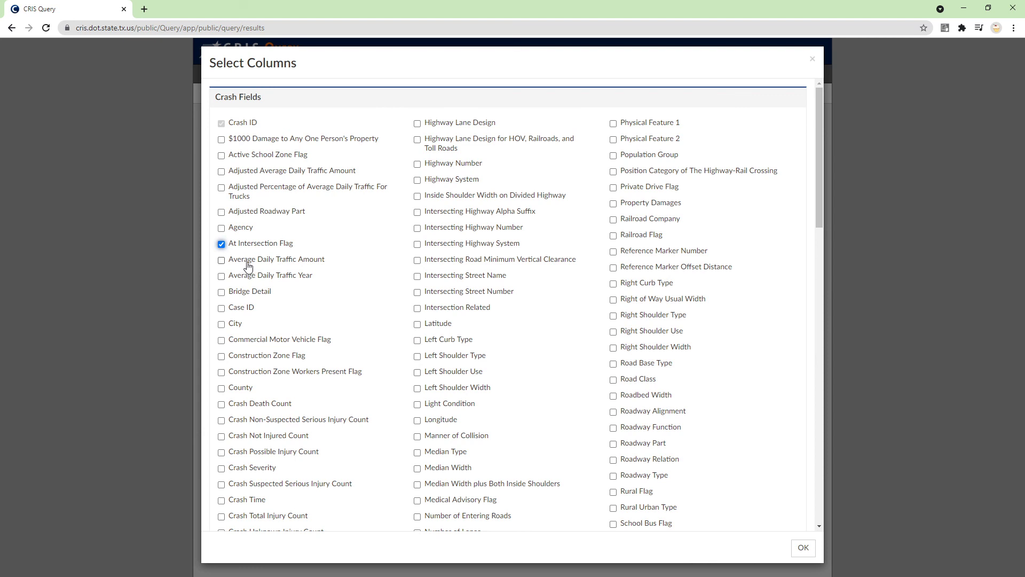
pyautogui.click(247, 263)
pyautogui.click(242, 278)
pyautogui.click(235, 325)
pyautogui.click(244, 390)
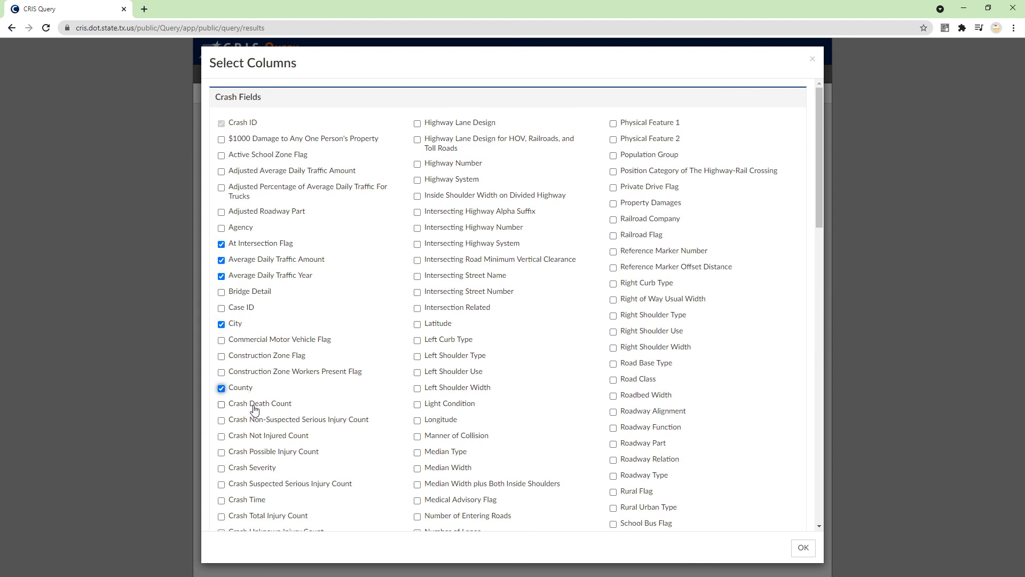
pyautogui.click(254, 408)
pyautogui.click(256, 468)
# Add Crash Time, Crash Year and Highway Number columns and confirm the selection.
pyautogui.scroll(-1, 256, 474)
pyautogui.scroll(-1, 257, 474)
pyautogui.click(228, 413)
pyautogui.scroll(-1, 229, 417)
pyautogui.click(243, 378)
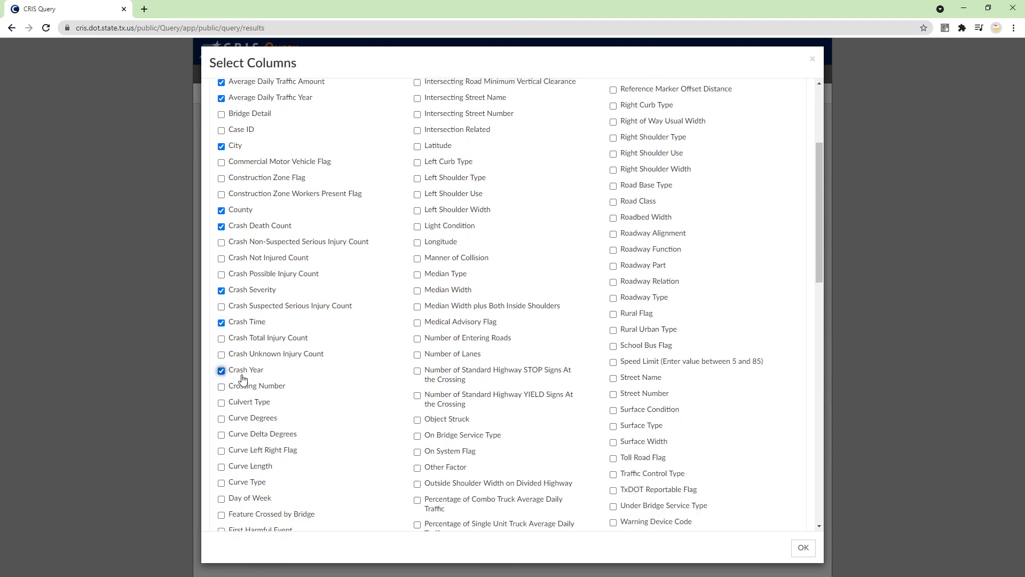
pyautogui.scroll(2, 557, 362)
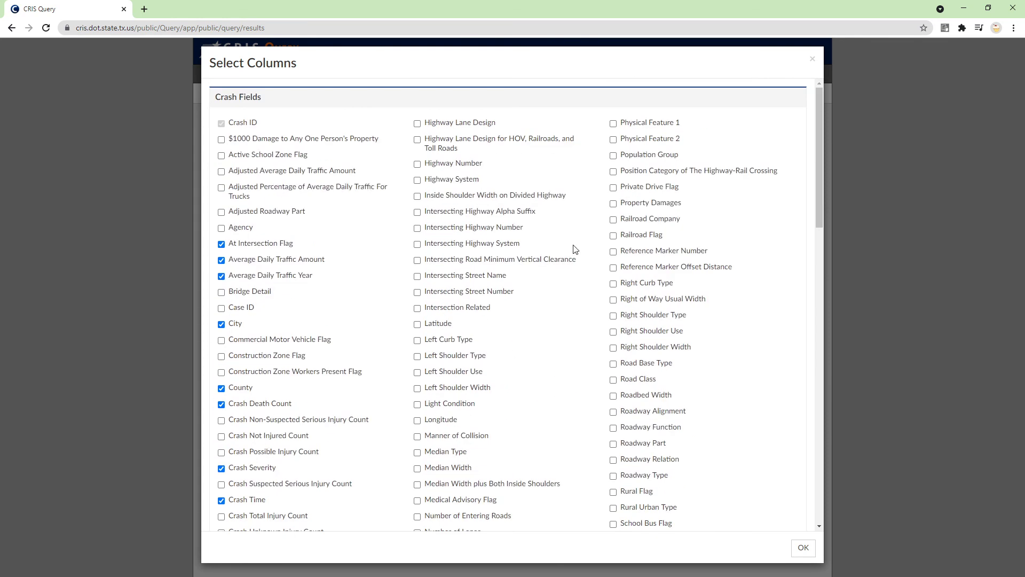
pyautogui.click(447, 165)
pyautogui.scroll(-12, 448, 186)
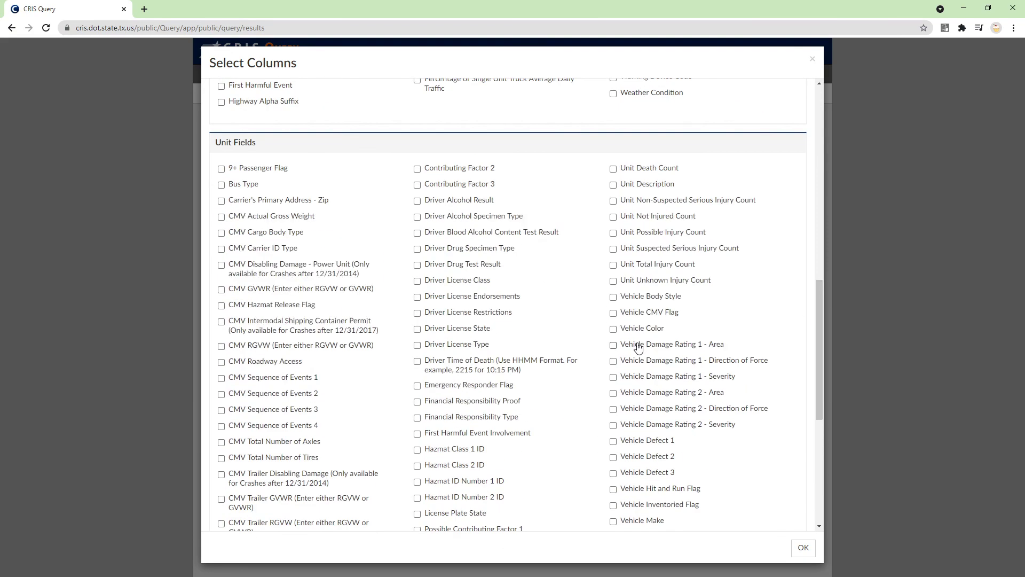
pyautogui.scroll(-6, 635, 345)
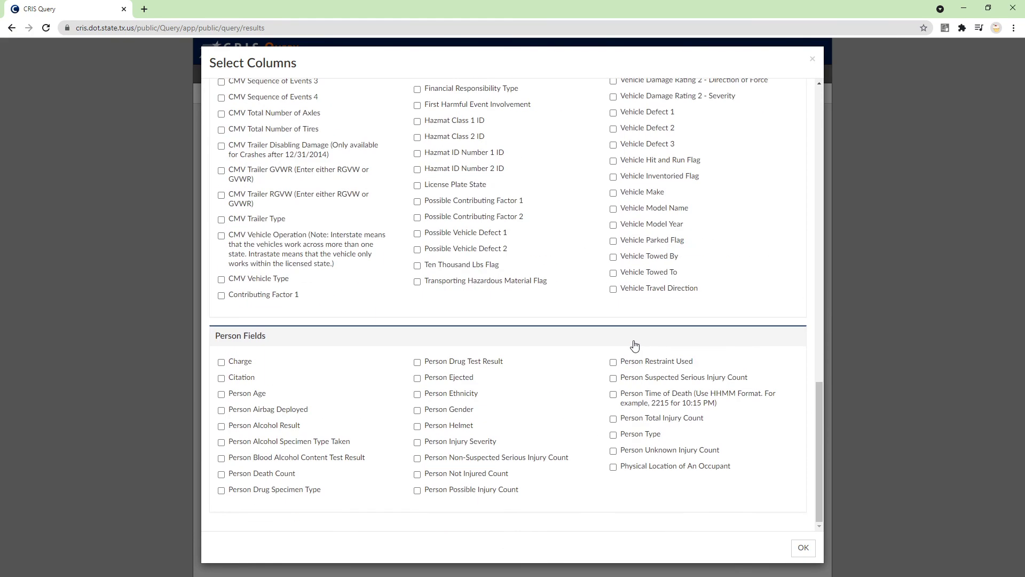
pyautogui.scroll(20, 635, 344)
pyautogui.click(803, 547)
# Export the custom fatal-crash list view and save it as my_list.csv.
pyautogui.click(777, 182)
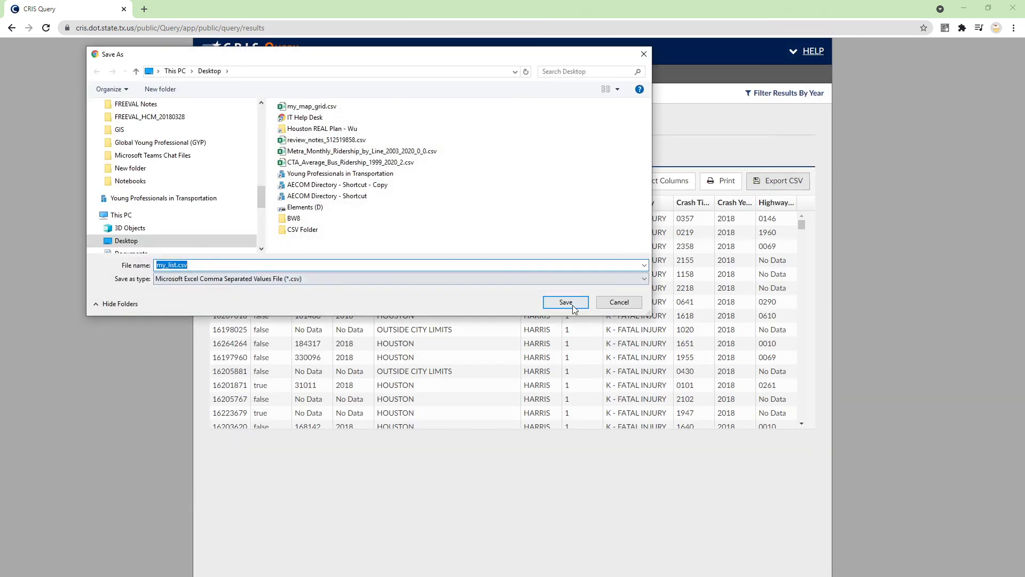
pyautogui.click(566, 302)
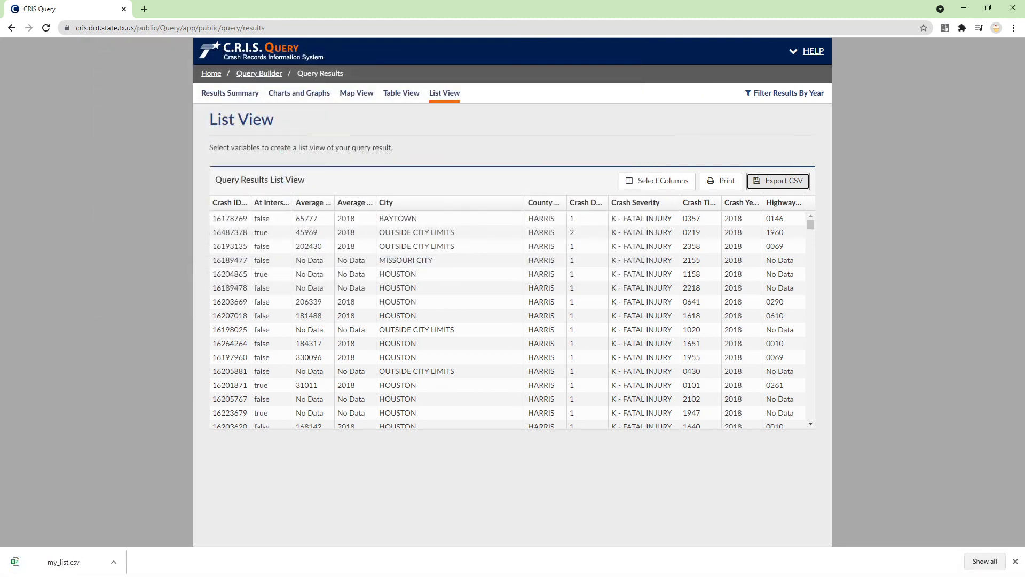